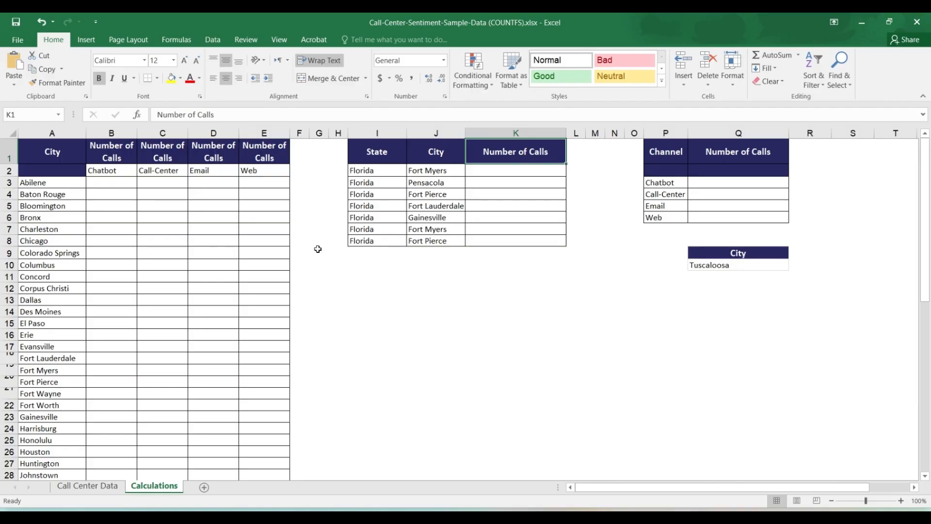
Review the Call Center Data sheet and the channel headings of the city table on the Calculations sheet
key("ctrl+Page_Up")
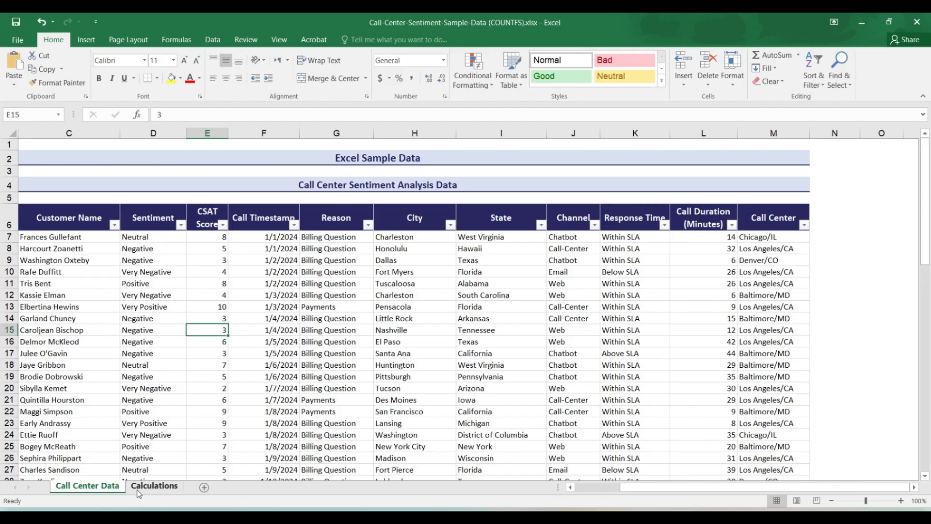
left_click(138, 486)
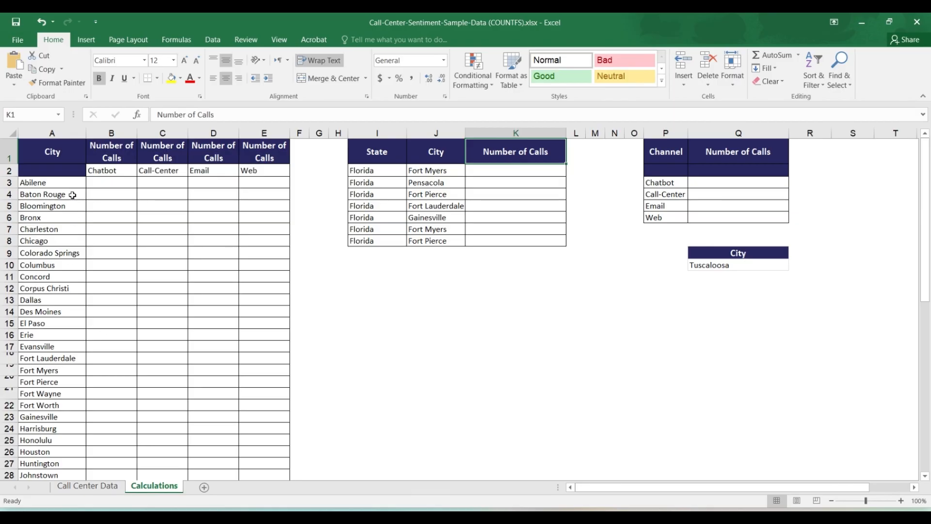
left_click(111, 174)
left_click(153, 178)
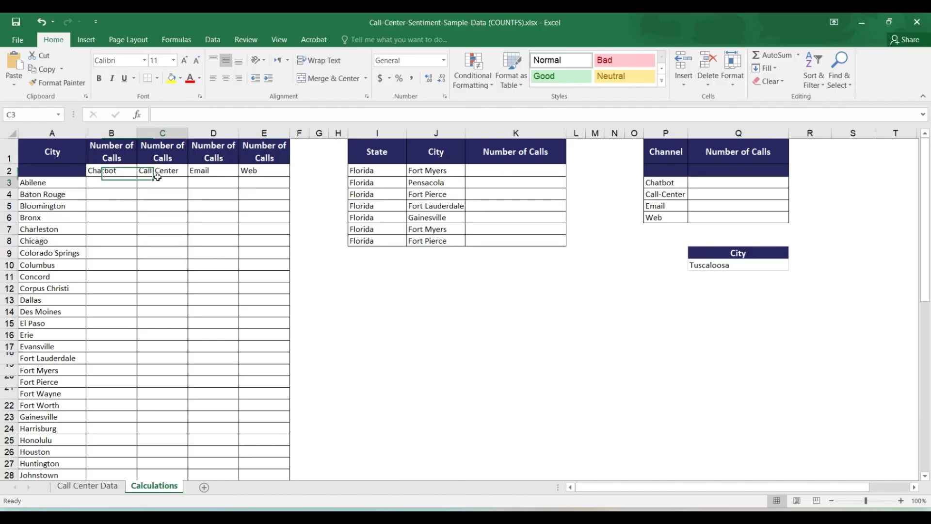
left_click(200, 177)
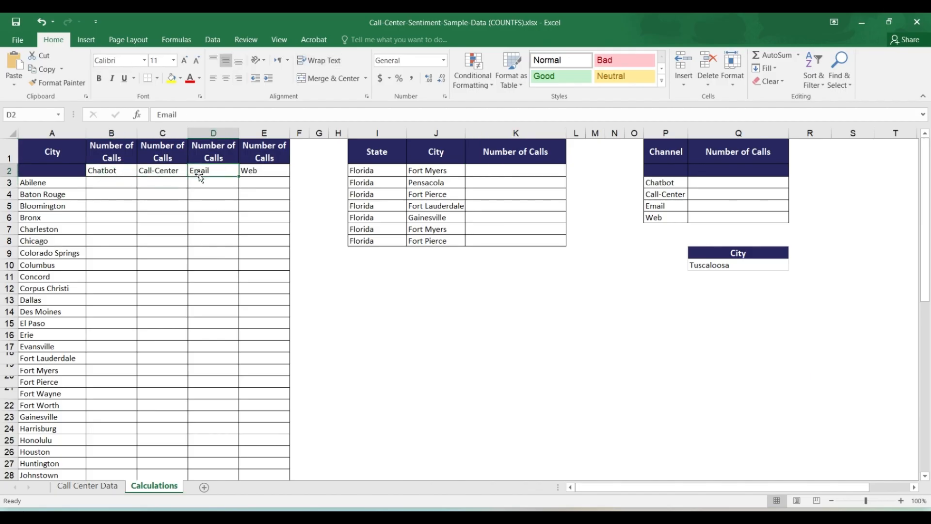
left_click(260, 176)
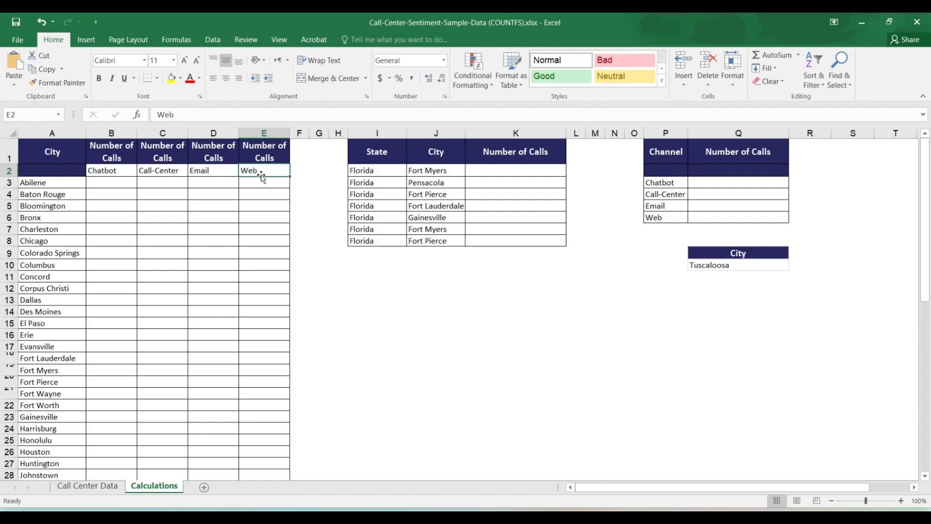
Start a COUNTIFS formula in B3 of Calculations, matching the City column H:H of Call Center Data against the city in A3
left_click(103, 188)
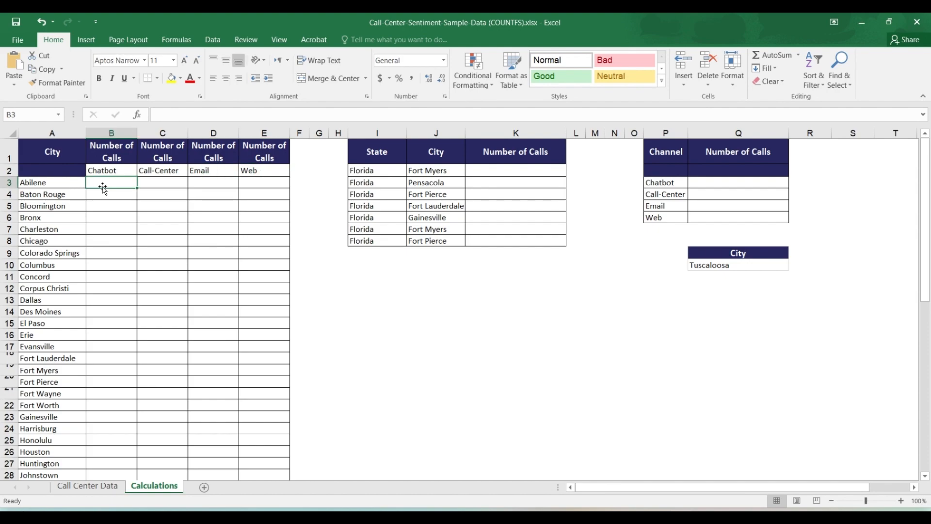
type("=")
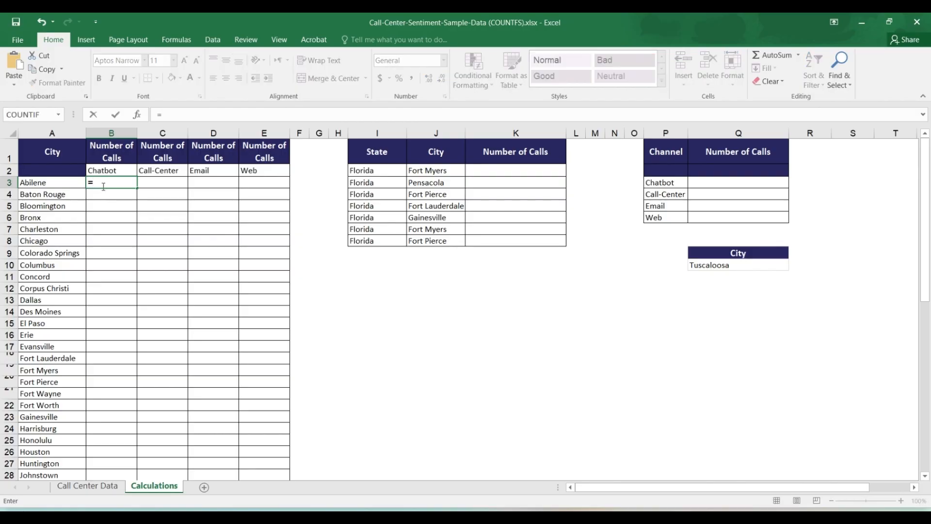
type("coun")
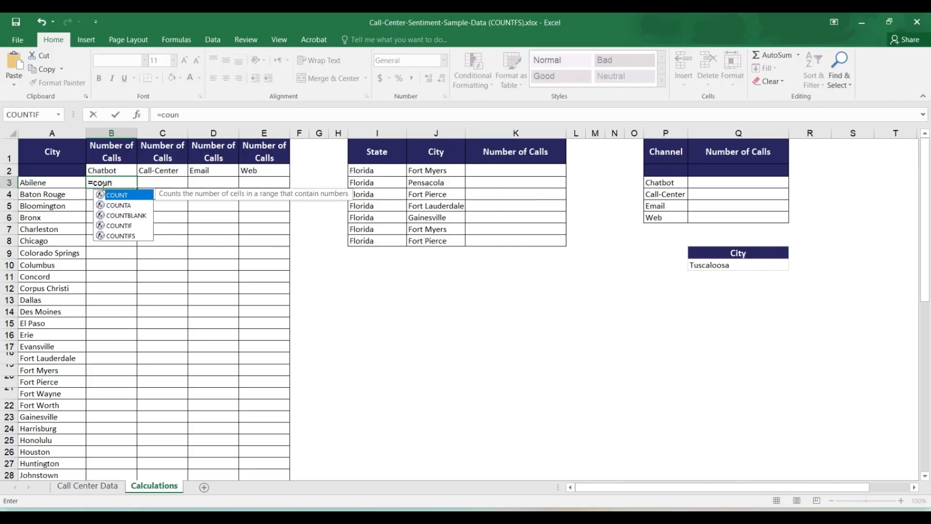
key("Down")
key("Down")
key("Down")
key("Down")
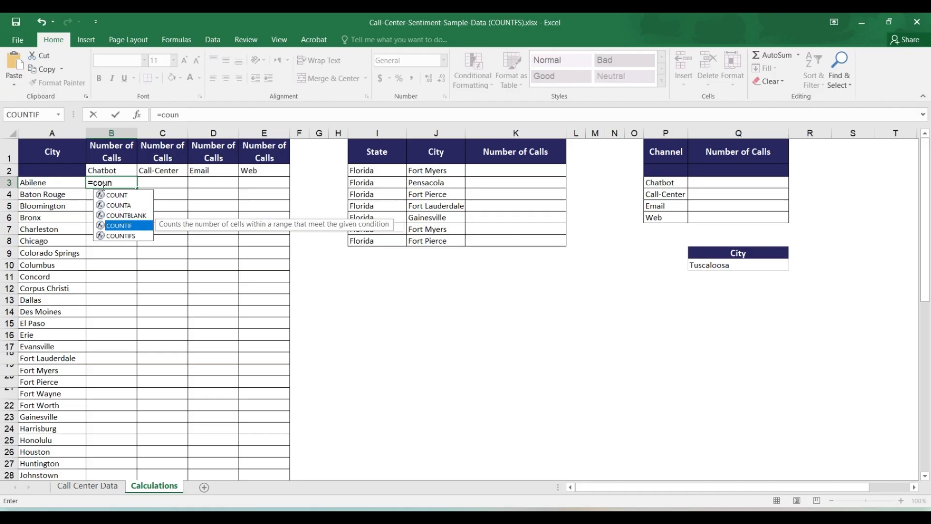
key("Tab")
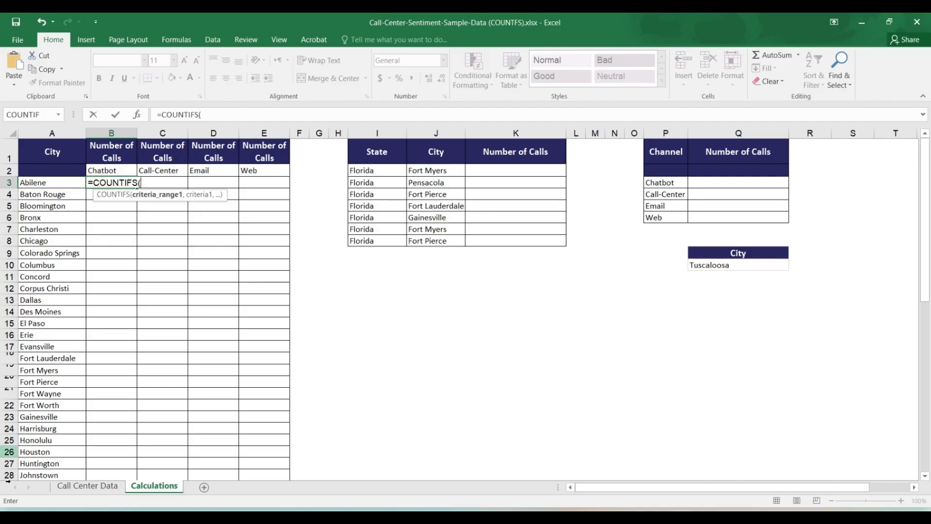
left_click(81, 486)
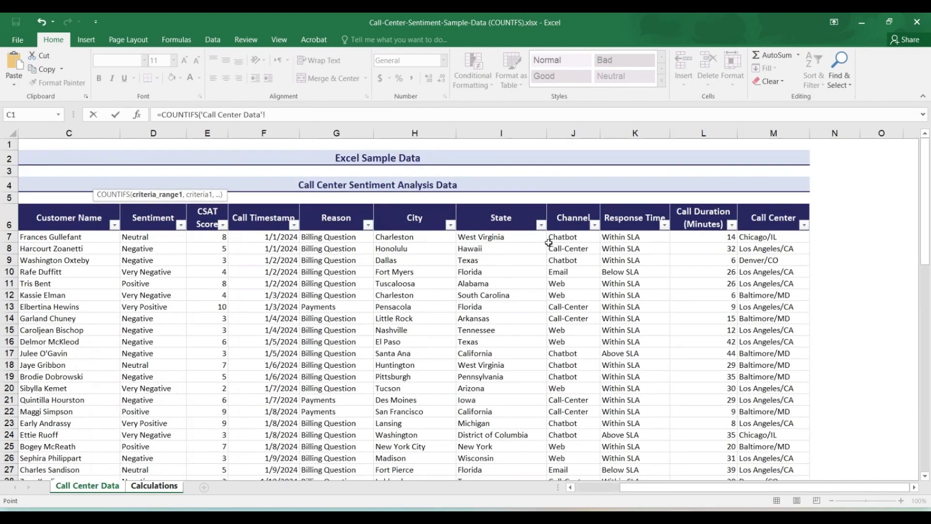
left_click(400, 133)
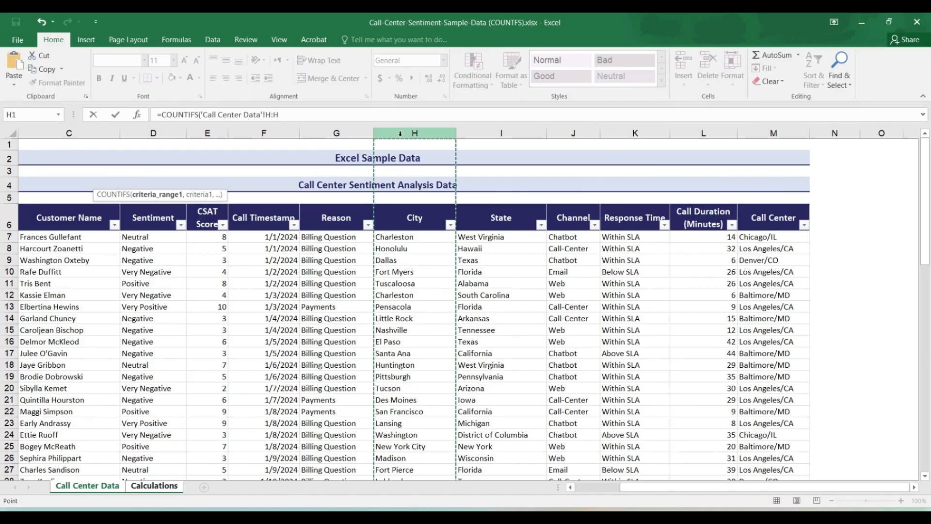
type(",")
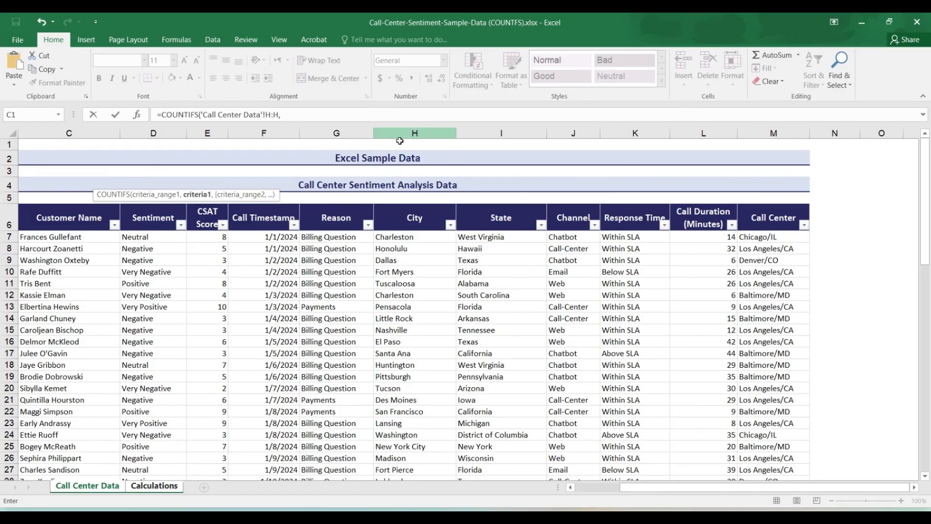
left_click(154, 486)
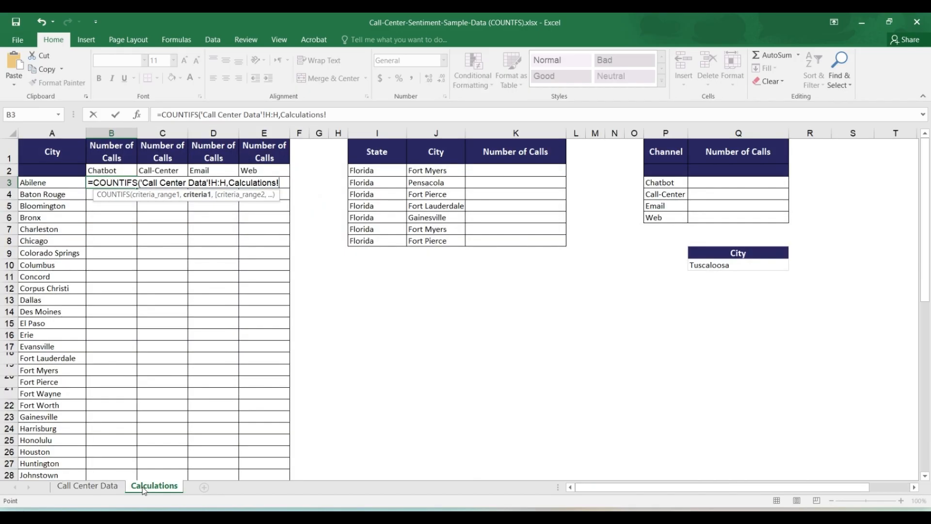
left_click(76, 182)
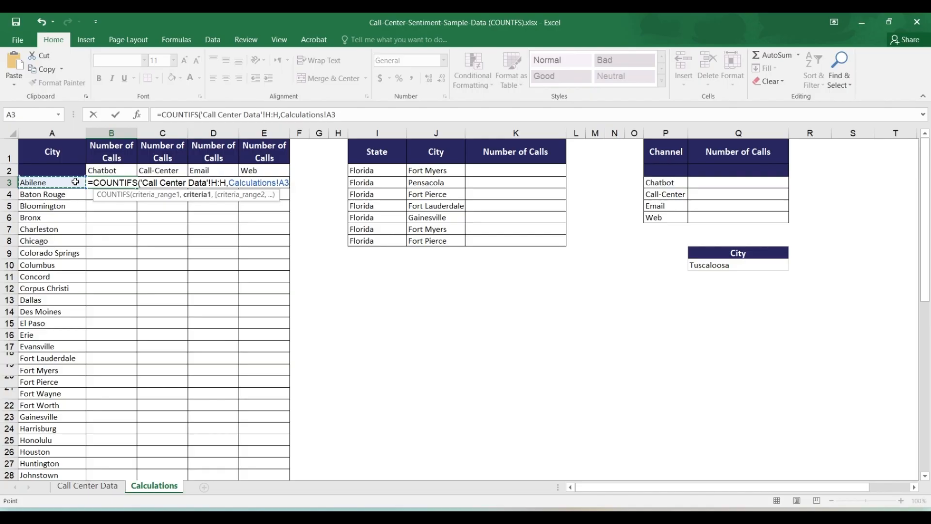
Complete the B3 formula with a second condition matching Channel column J:J of Call Center Data against the absolute reference $B$2
type(",")
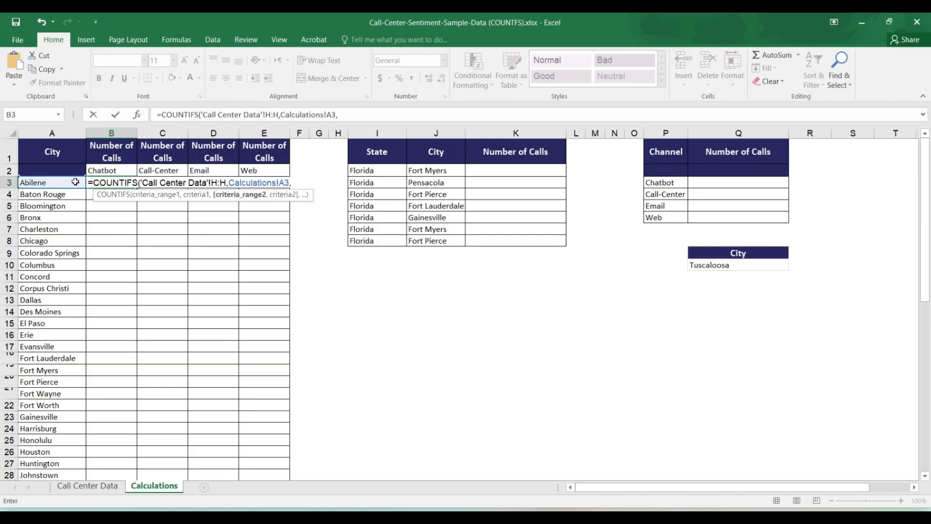
left_click(77, 486)
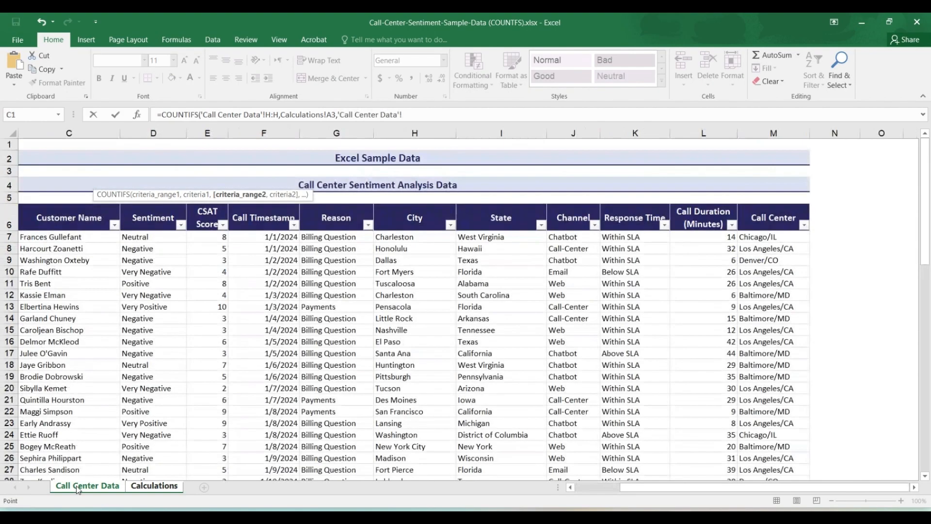
left_click(572, 132)
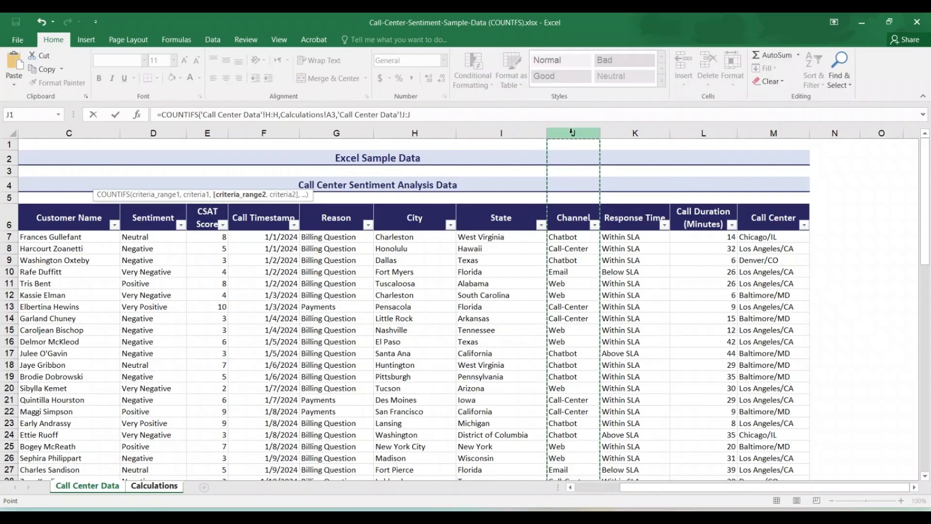
type(",")
left_click(155, 485)
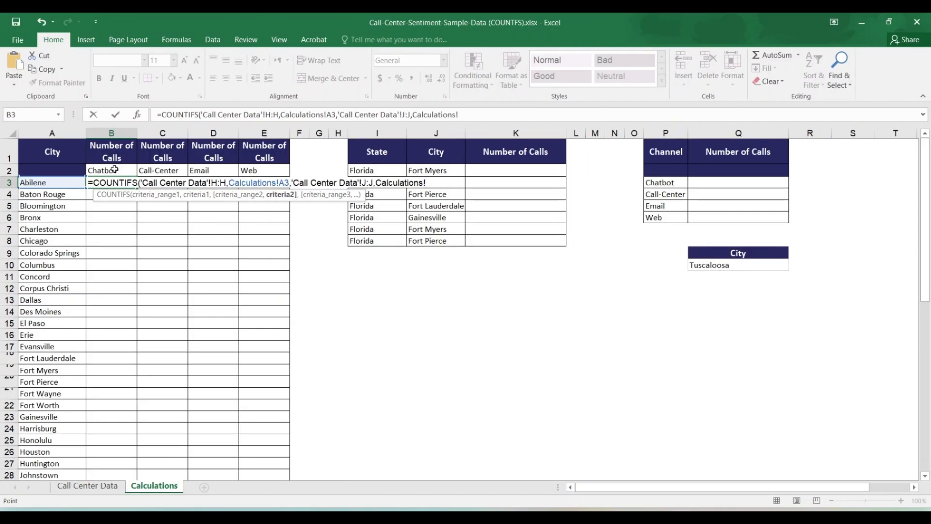
left_click(115, 169)
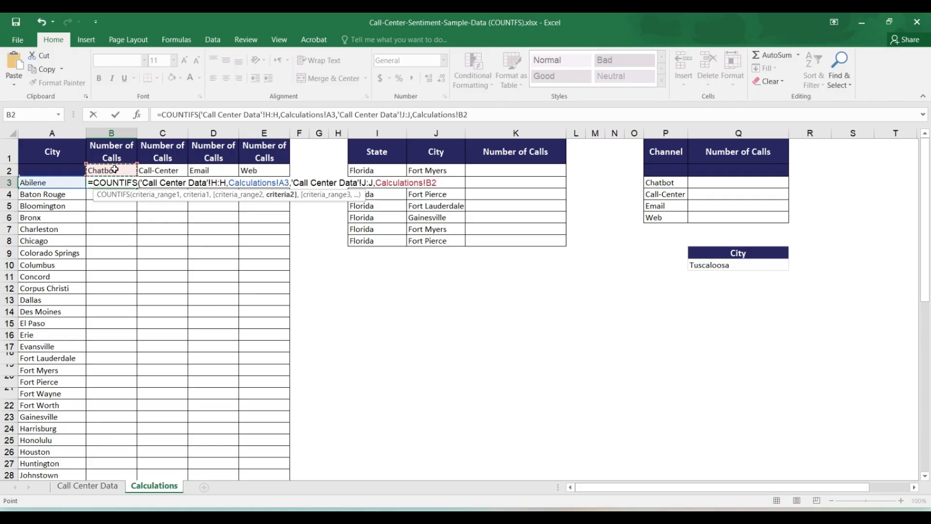
key("F4")
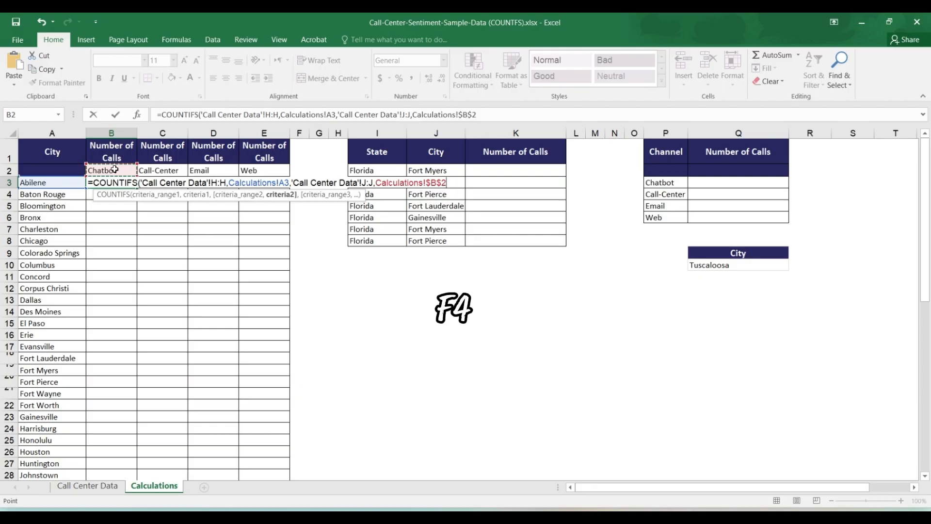
type(")")
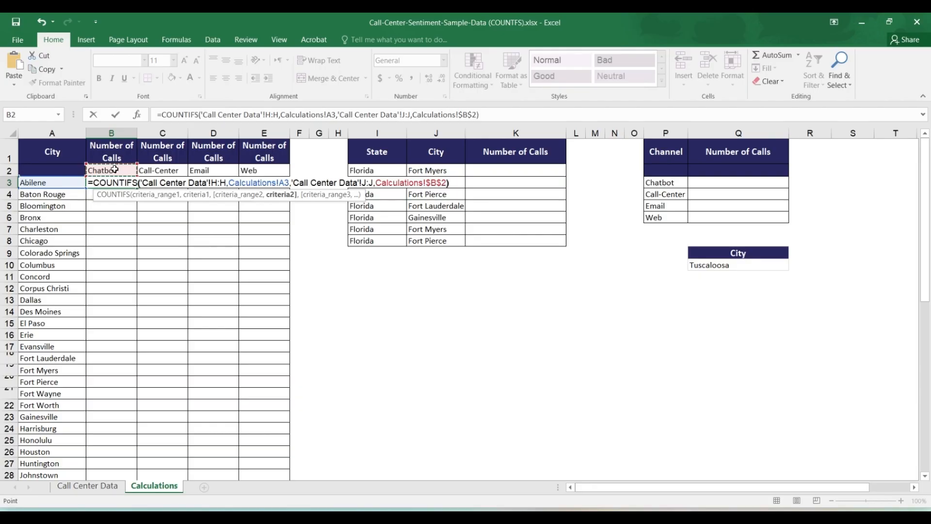
key("Return")
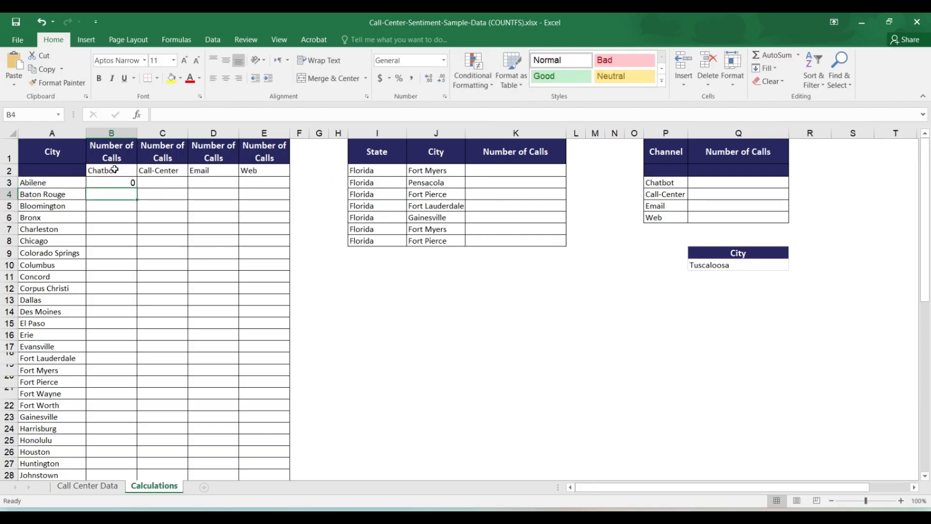
Fill the Chatbot COUNTIFS formula from B3 down to the last city, Washington, in row 59
left_click(49, 187)
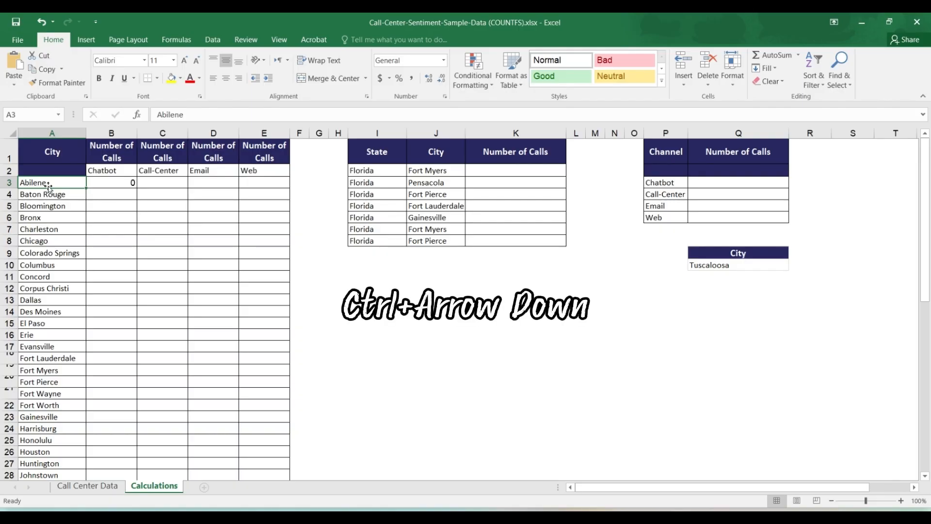
key("ctrl+Down")
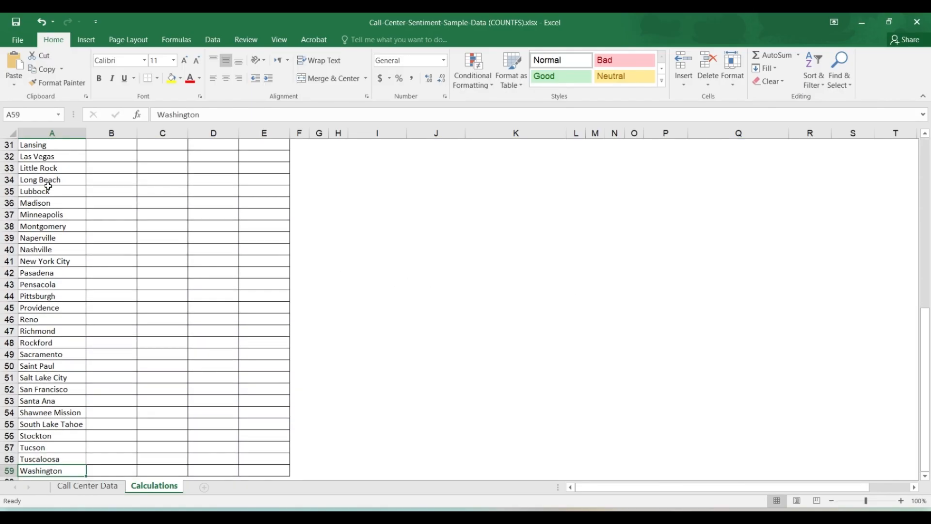
key("Right")
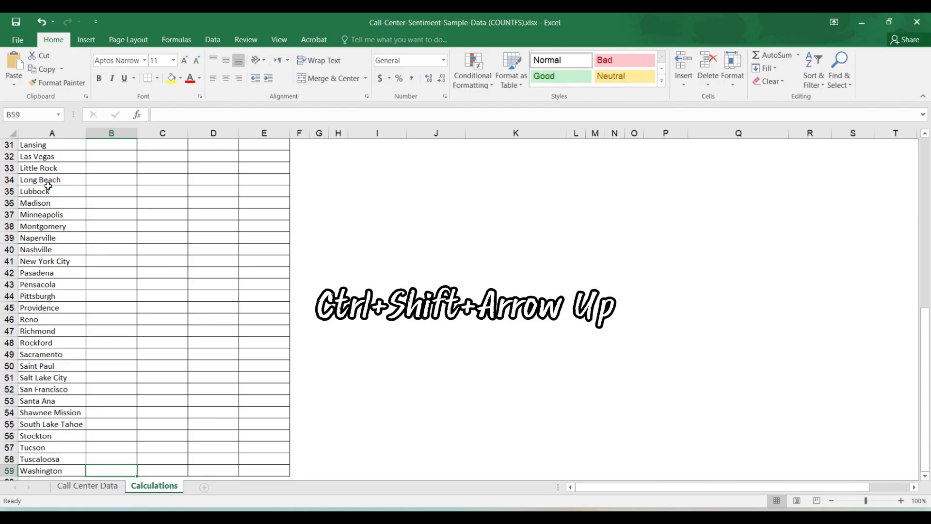
key("ctrl+shift+Up")
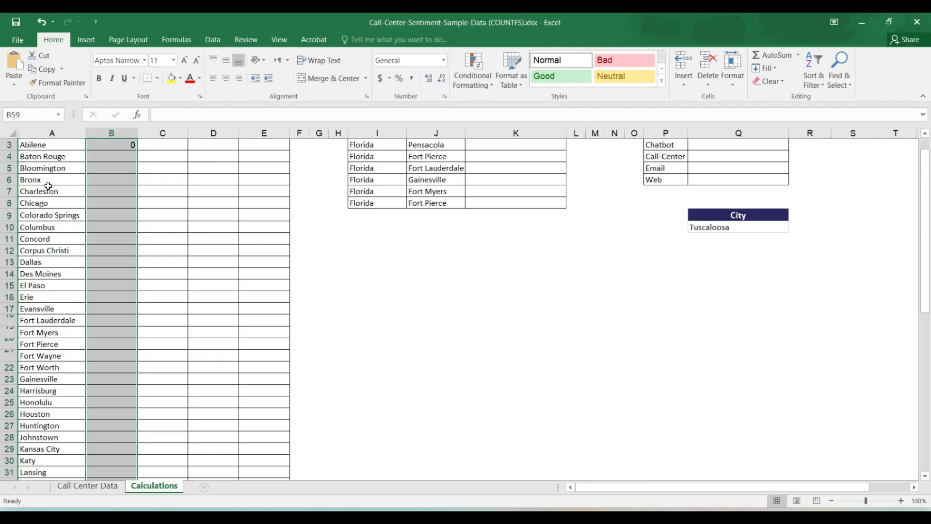
key("ctrl+d")
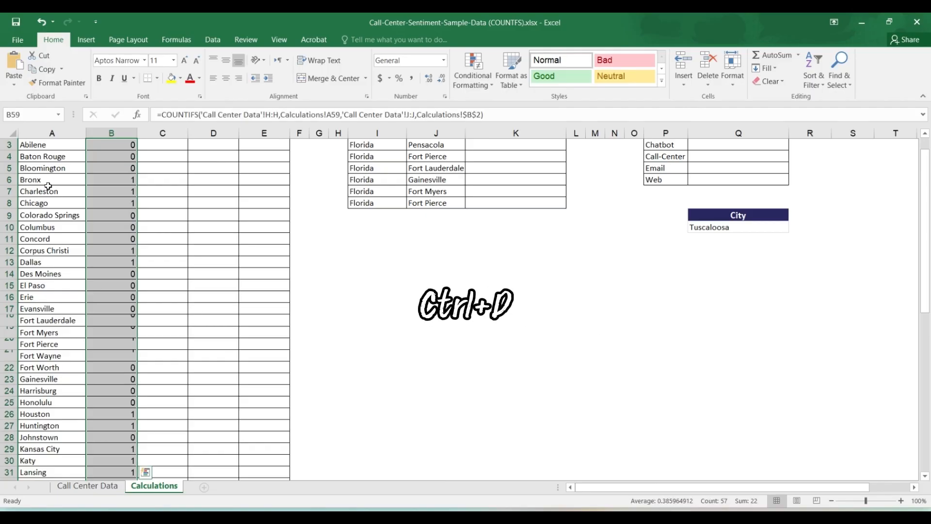
key("ctrl+Up")
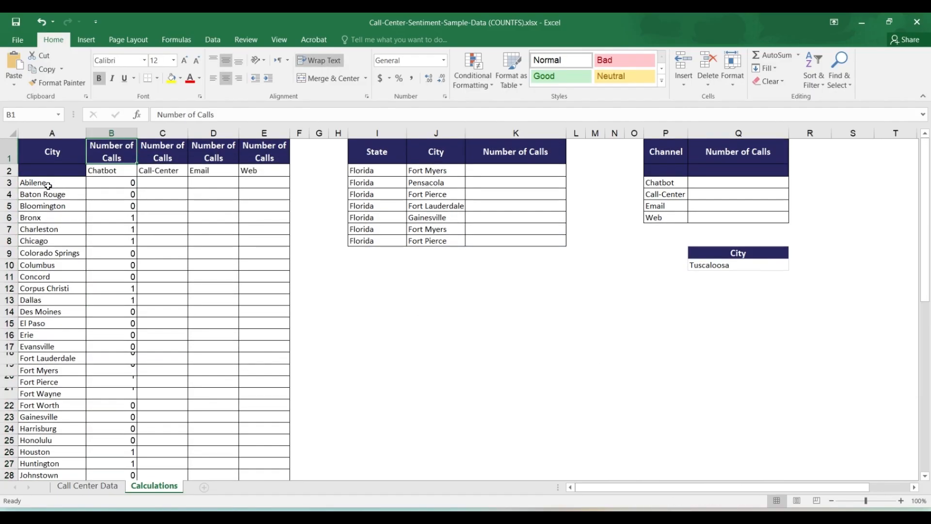
Start a COUNTIFS formula in C3 of Calculations for the Call-Center column
left_click(165, 183)
type("=counif")
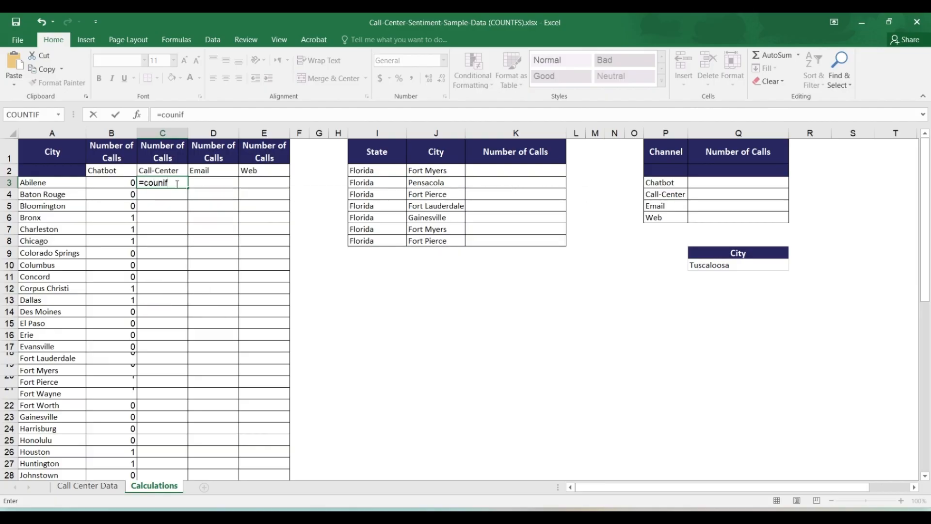
key("BackSpace")
key("BackSpace")
type("t")
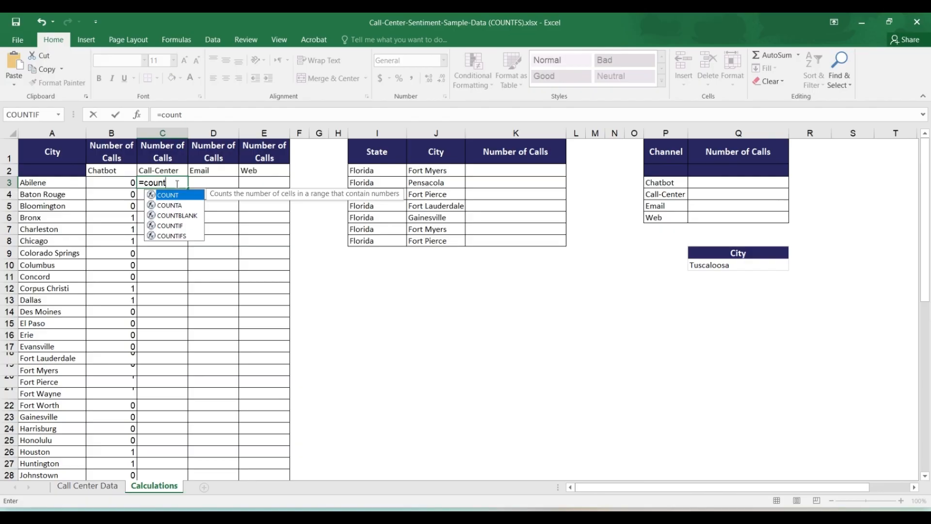
type("if")
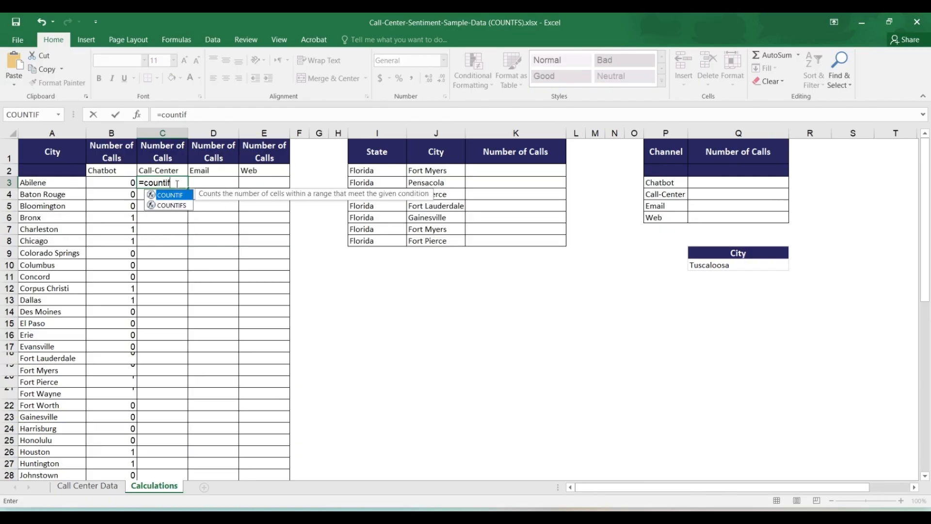
type("s")
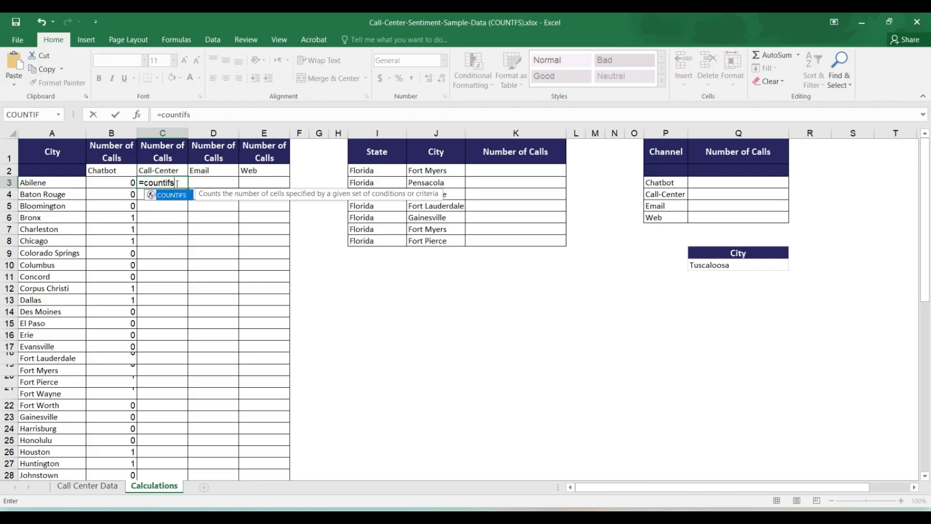
key("Tab")
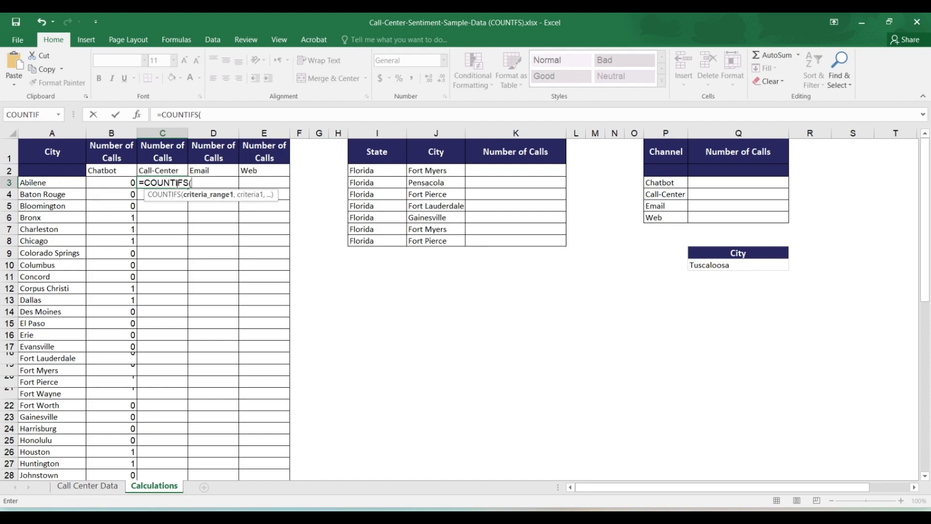
Add the first condition to the C3 formula, matching the absolute City range $H$6:$H$76 of Call Center Data against the city in A3
left_click(86, 487)
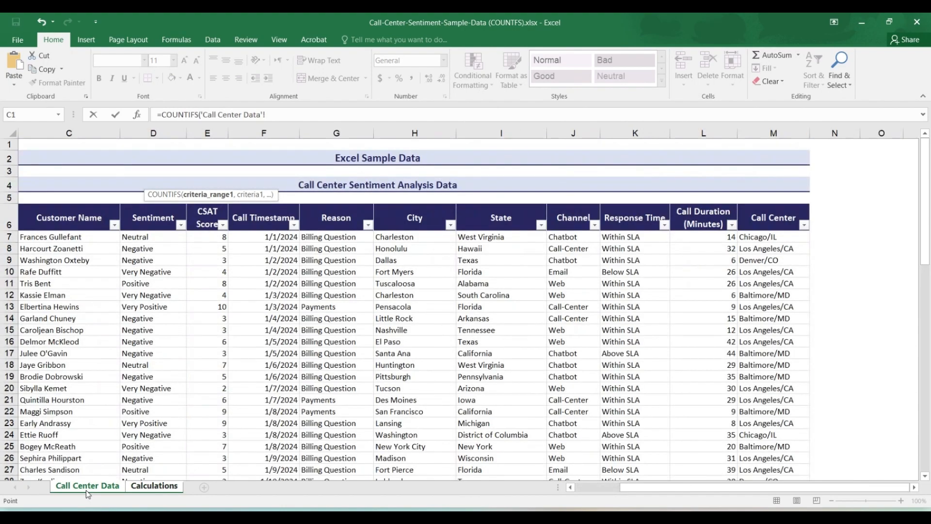
left_click(414, 221)
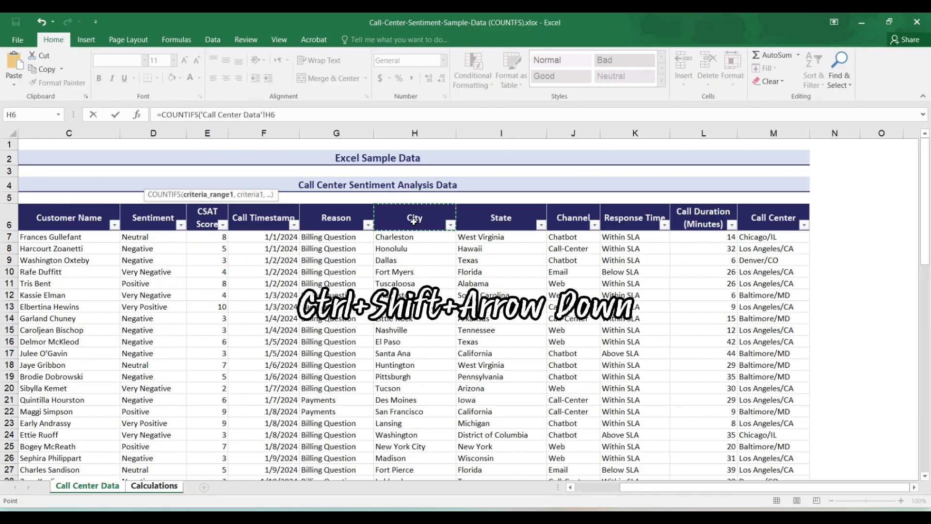
key("ctrl+shift+Down")
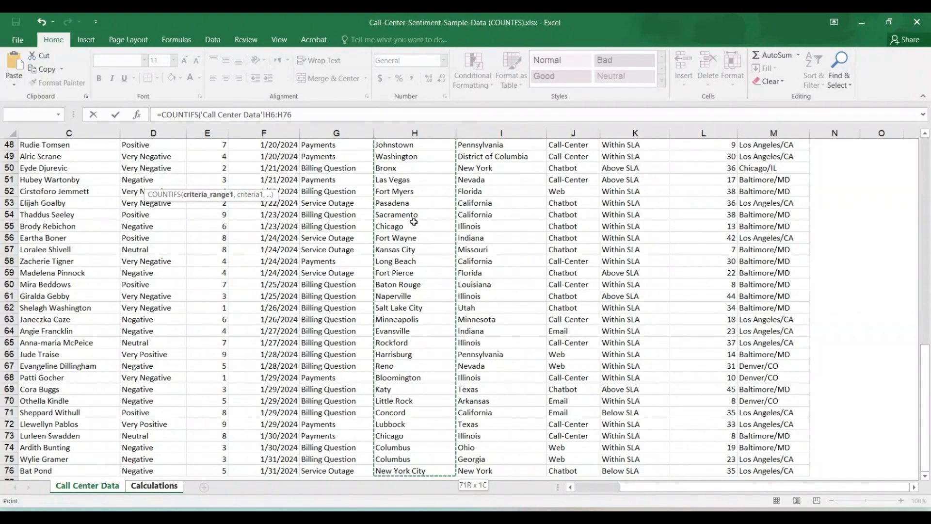
key("F4")
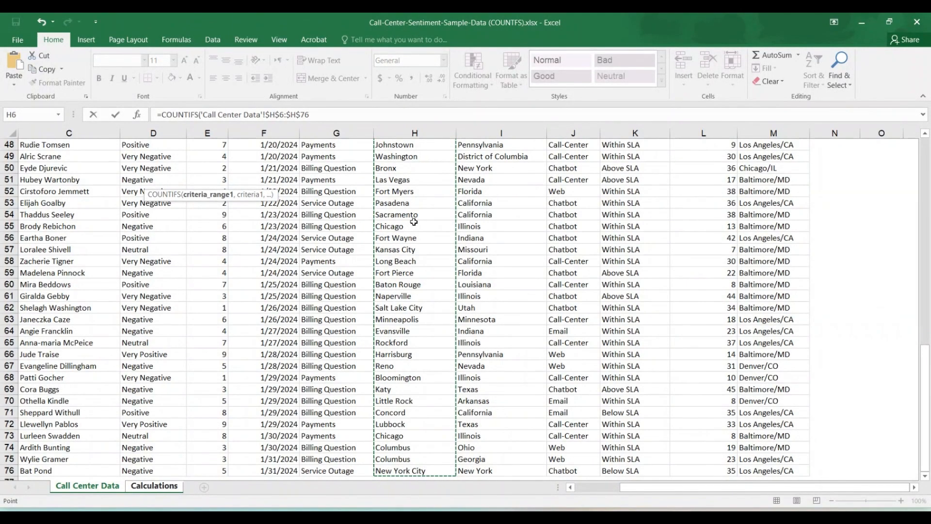
type(",")
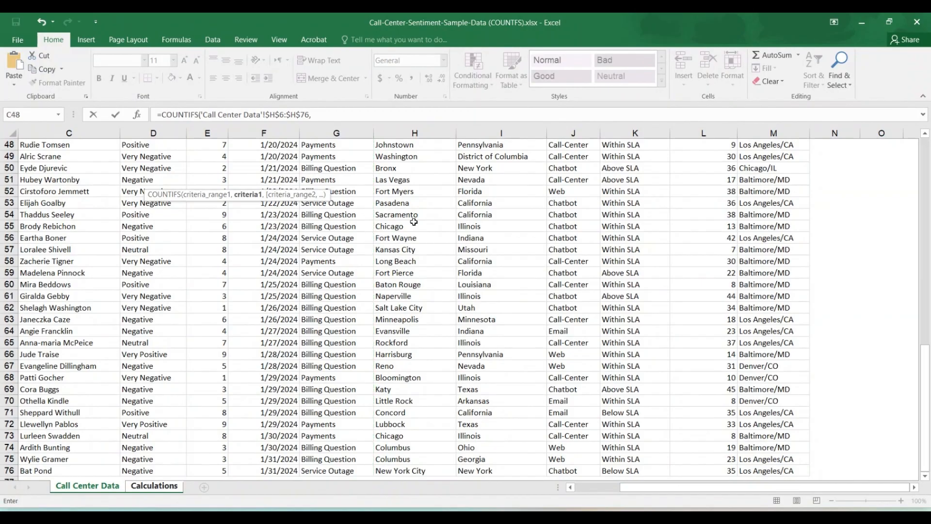
left_click(160, 486)
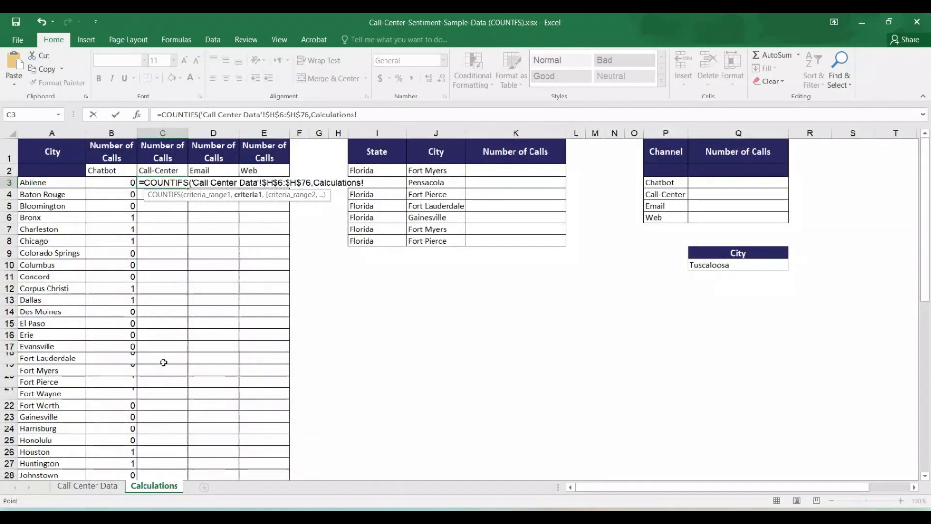
left_click(25, 187)
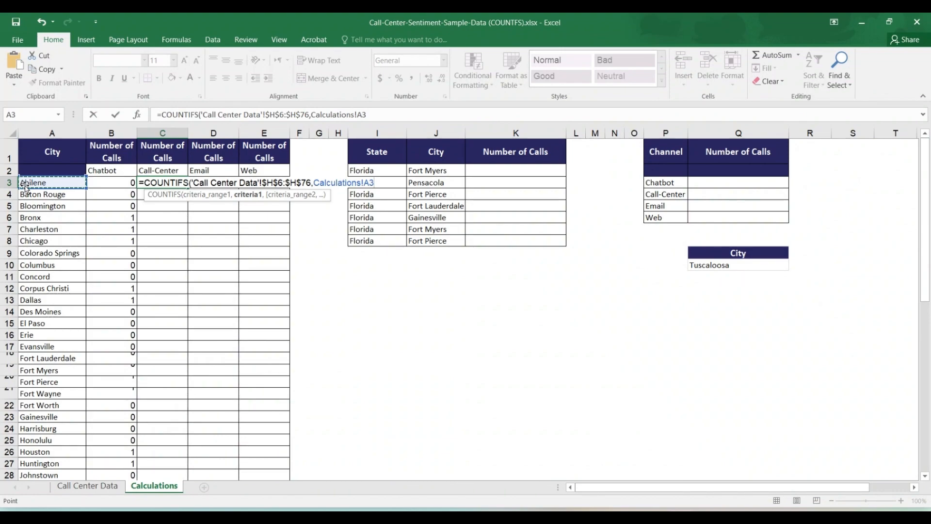
type(",")
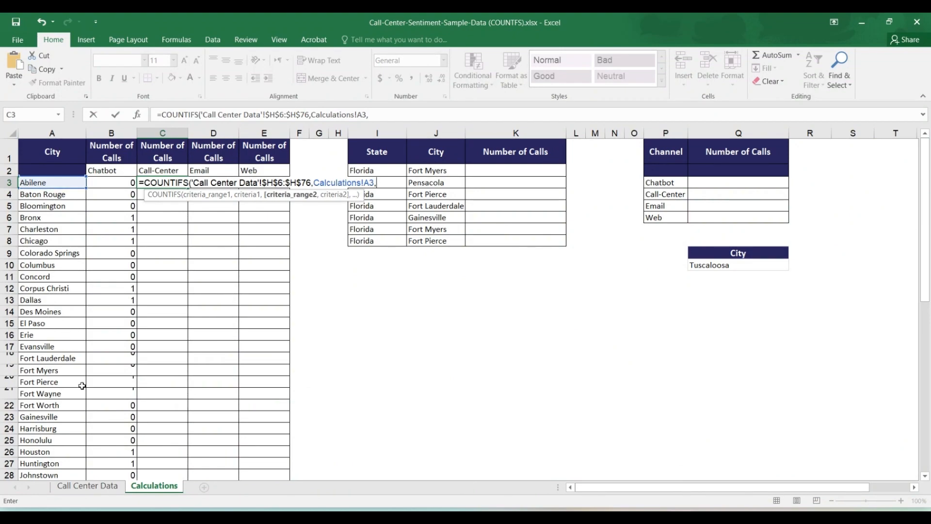
Add the absolute Channel range $J$6:$J$76 of Call Center Data as the second criteria range of the C3 formula
left_click(75, 488)
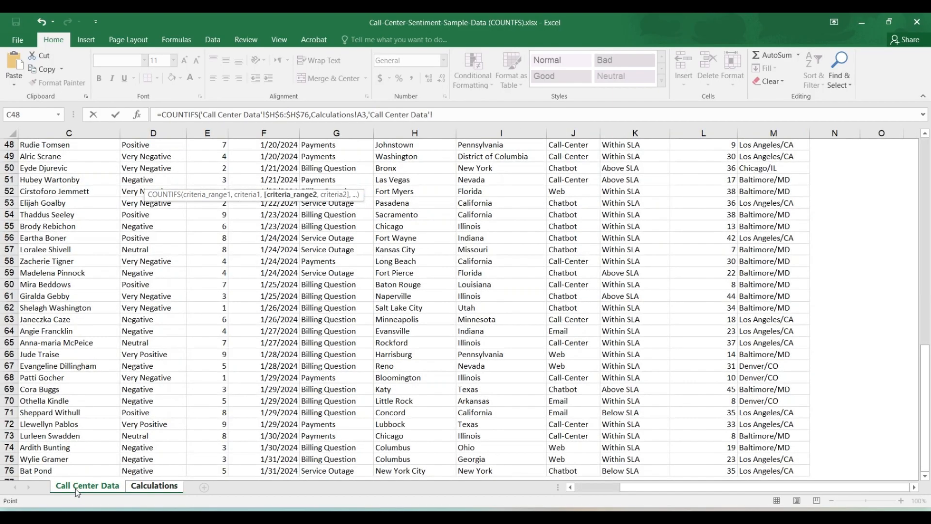
scroll(222, 432, "up", 6)
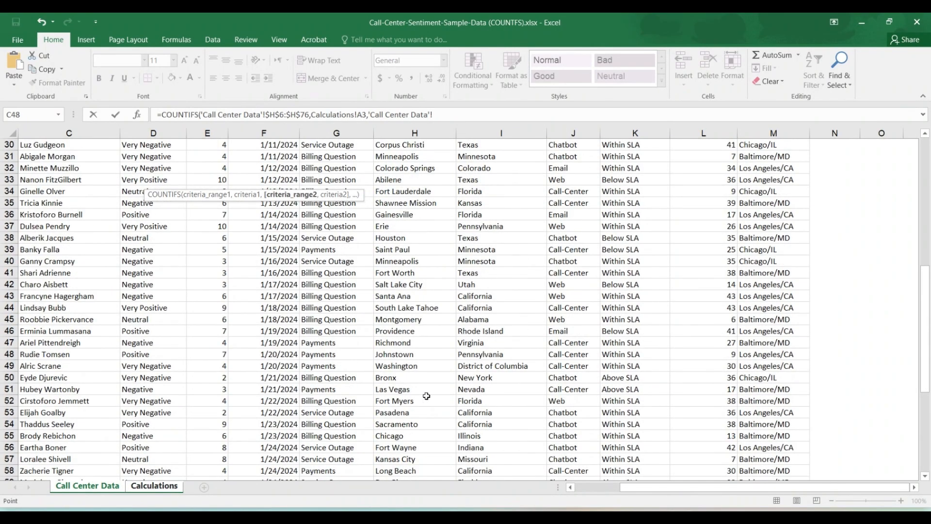
left_click_drag(924, 288, 920, 146)
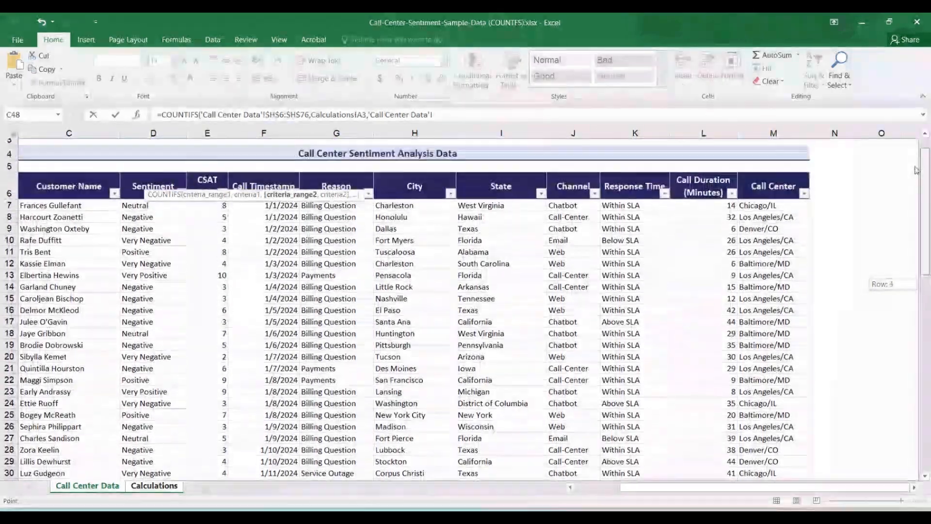
left_click(569, 209)
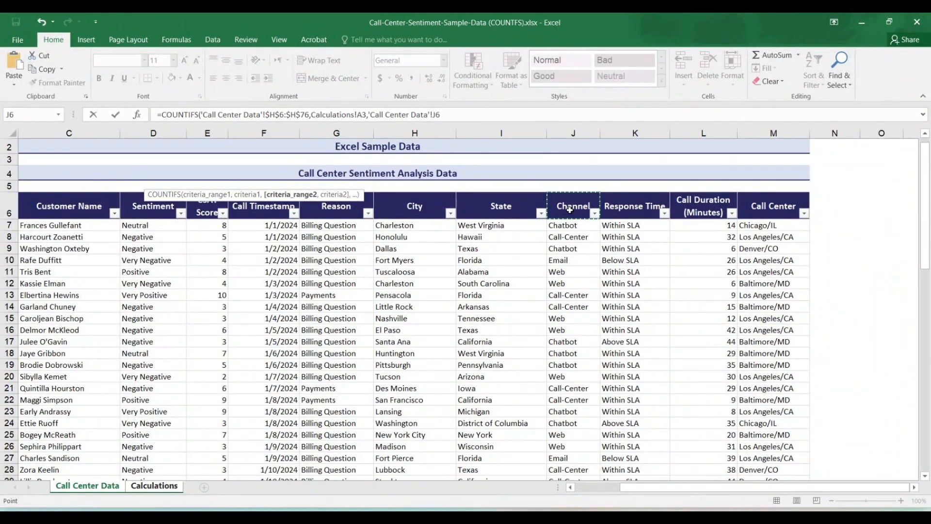
key("ctrl+shift+Down")
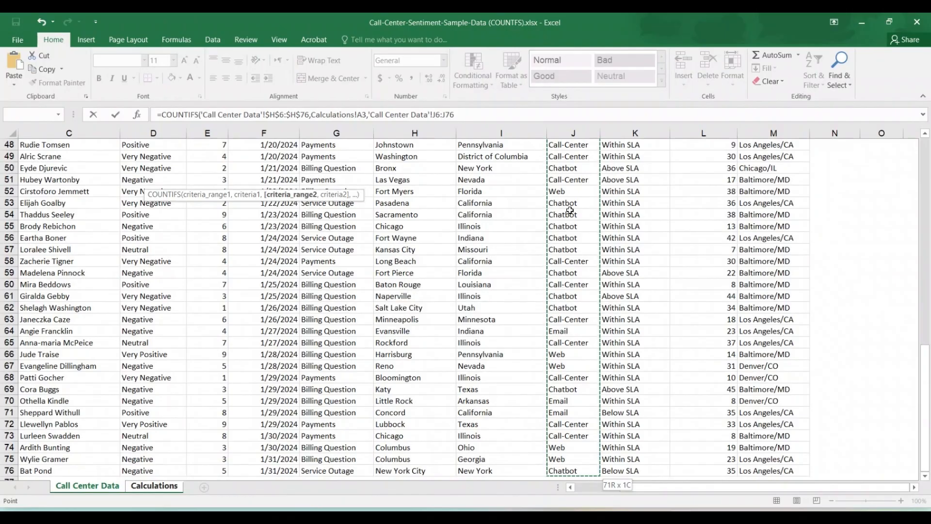
key("F4")
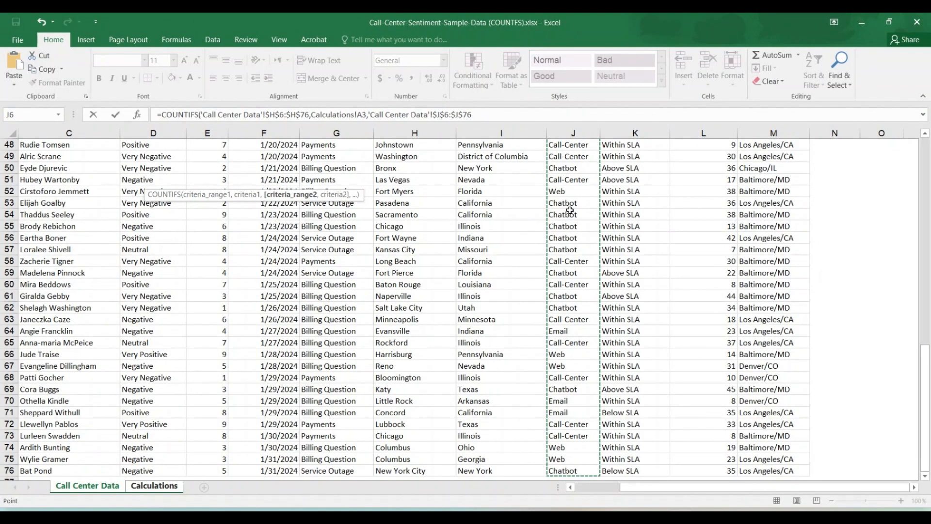
type(",")
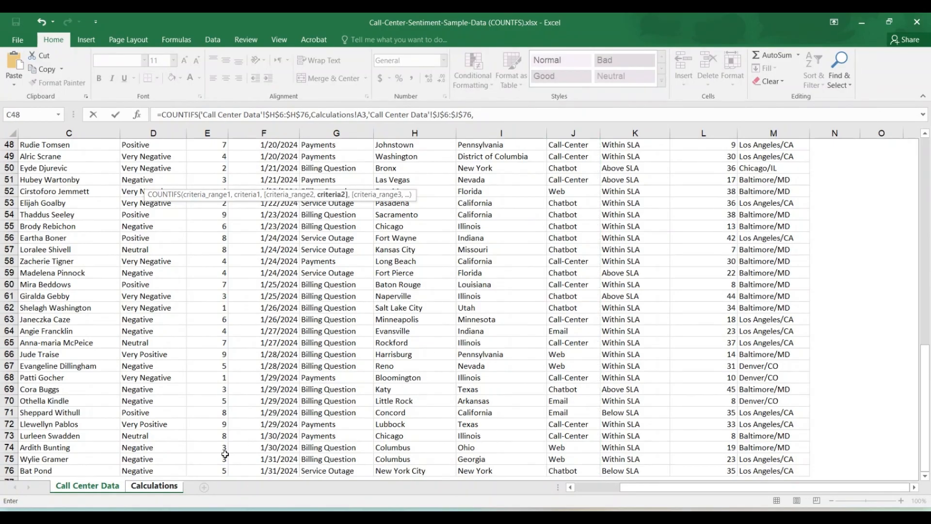
Complete the C3 formula with the Call-Center heading as second criterion, using the absolute reference $C$2
left_click(162, 487)
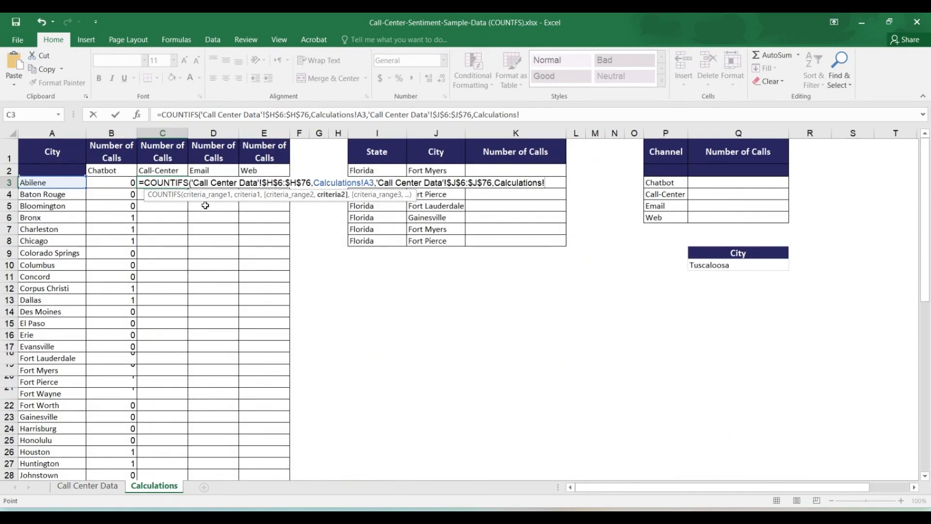
left_click(163, 172)
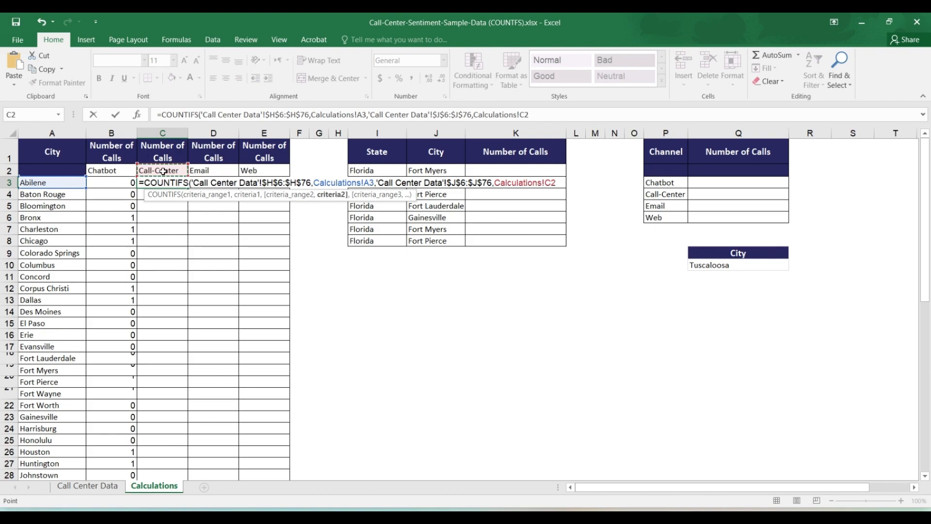
key("F4")
type(")")
key("Return")
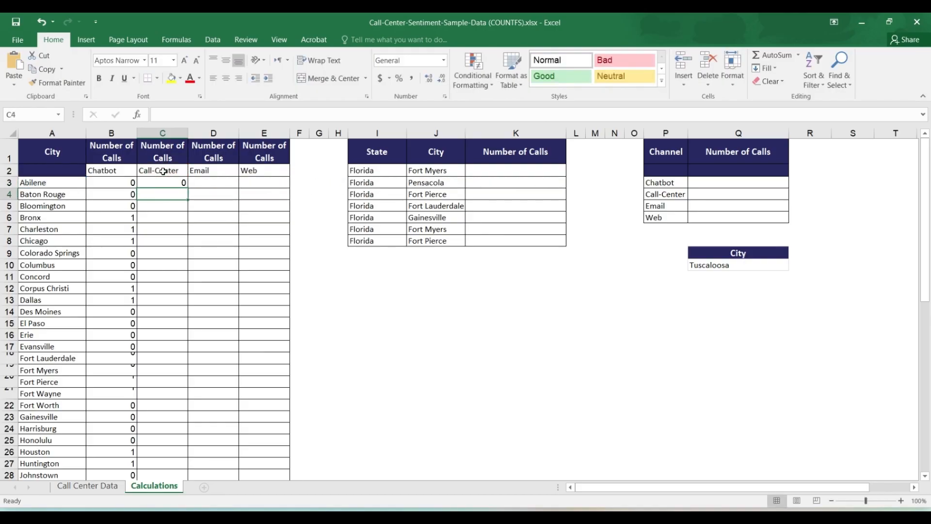
Fill the Call-Center COUNTIFS formula from C3 down to Washington in row 59 and check the filled column to its end
left_click(168, 182)
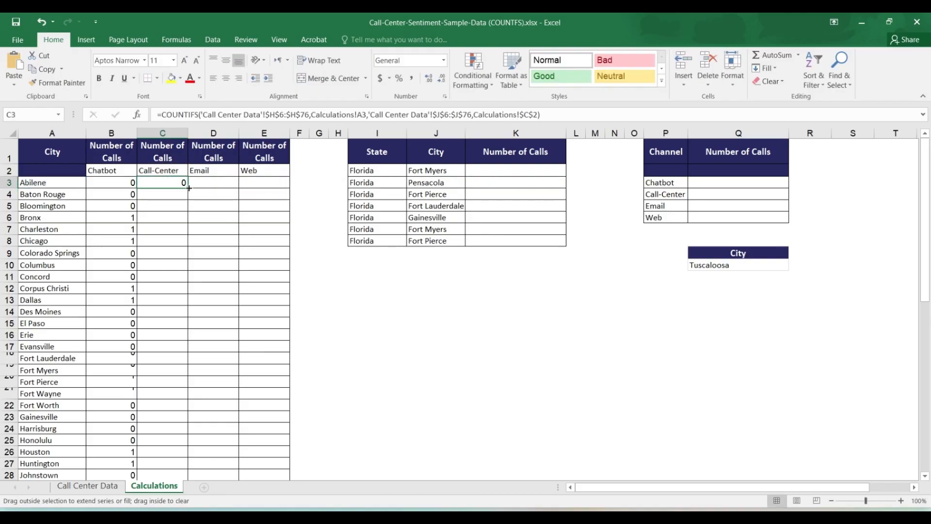
double_click(189, 193)
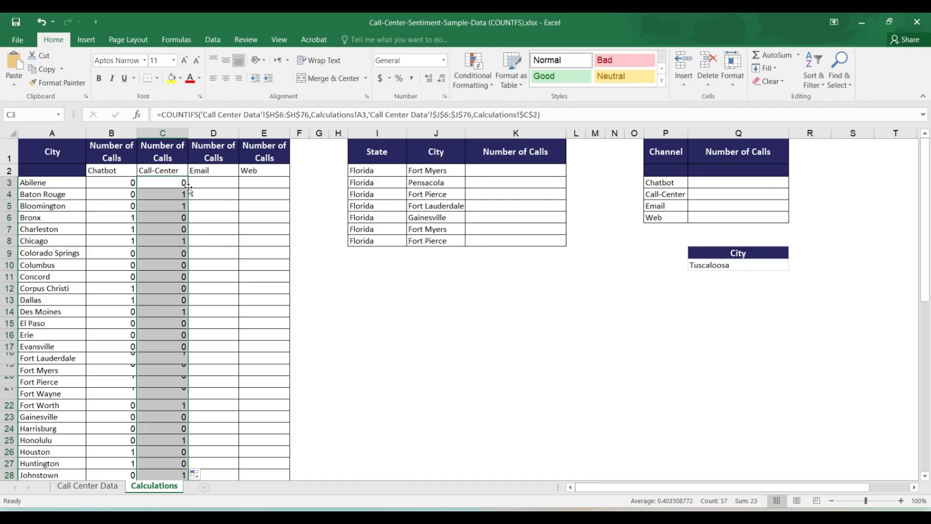
left_click(199, 183)
scroll(202, 187, "down", 3)
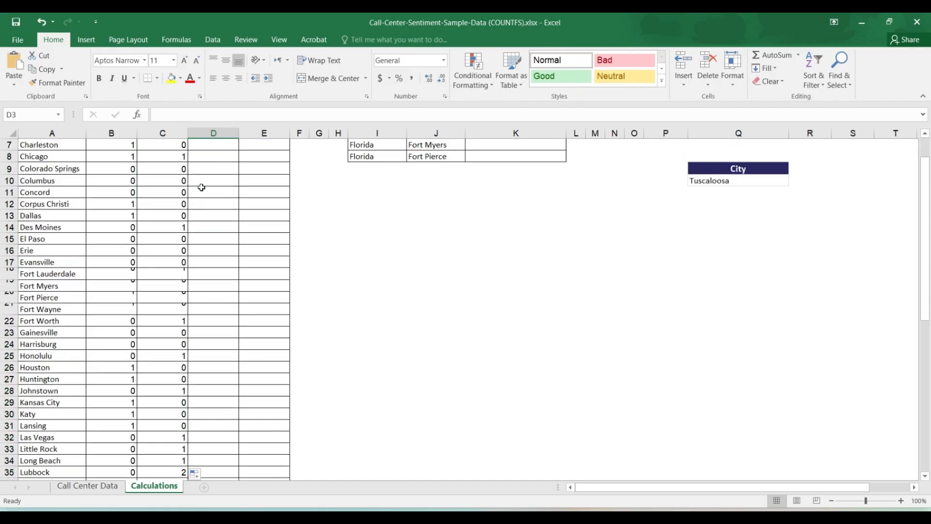
scroll(201, 187, "down", 10)
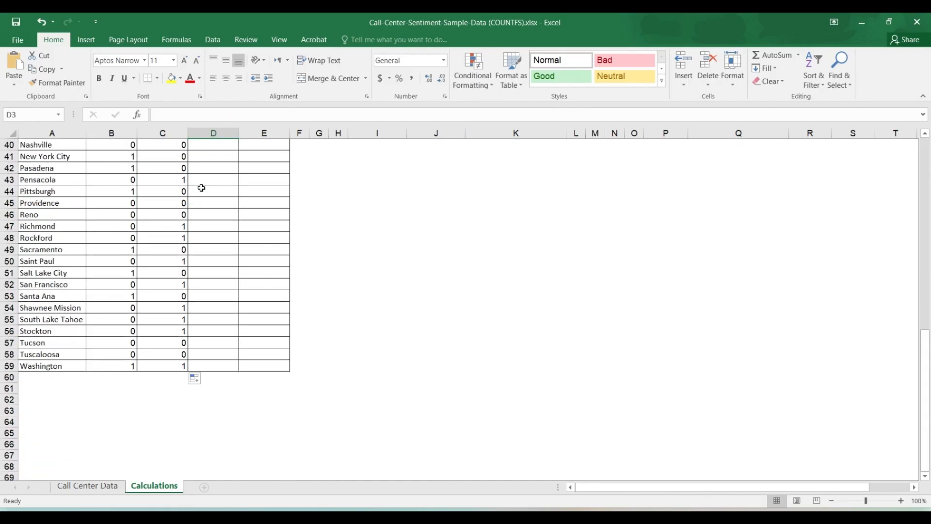
scroll(202, 188, "up", 7)
scroll(202, 188, "up", 6)
Start a COUNTIFS formula in D3 for Email, matching the City column H:H of Call Center Data against the city in A3
type("=")
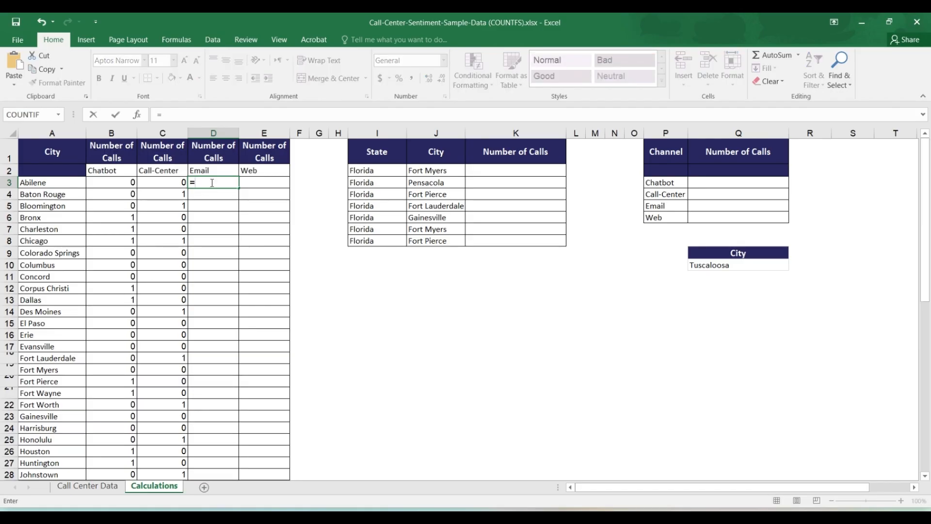
type("countif")
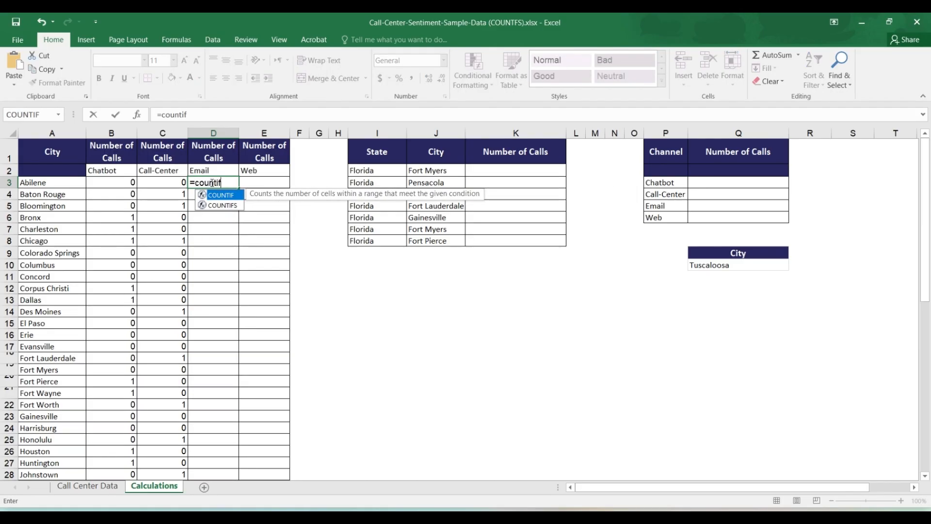
type("s")
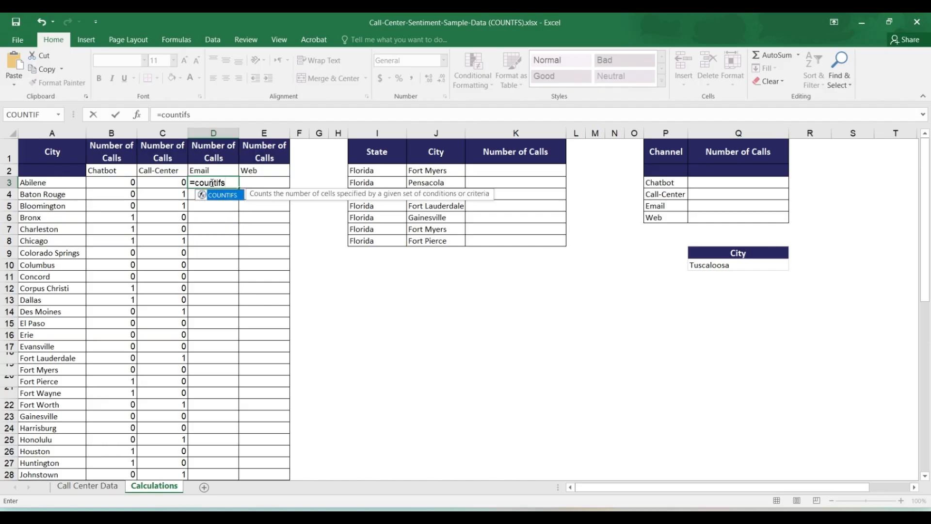
key("Tab")
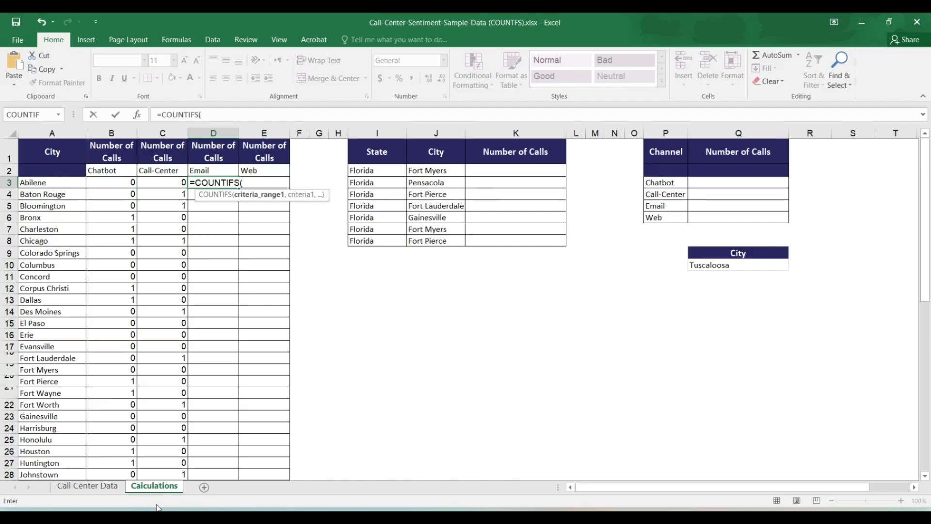
left_click(88, 485)
left_click_drag(925, 377, 925, 134)
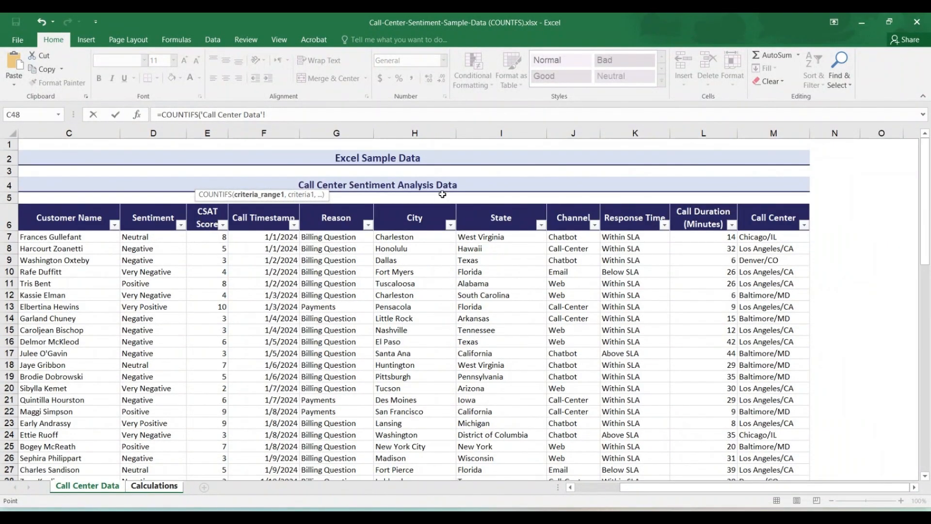
left_click(415, 133)
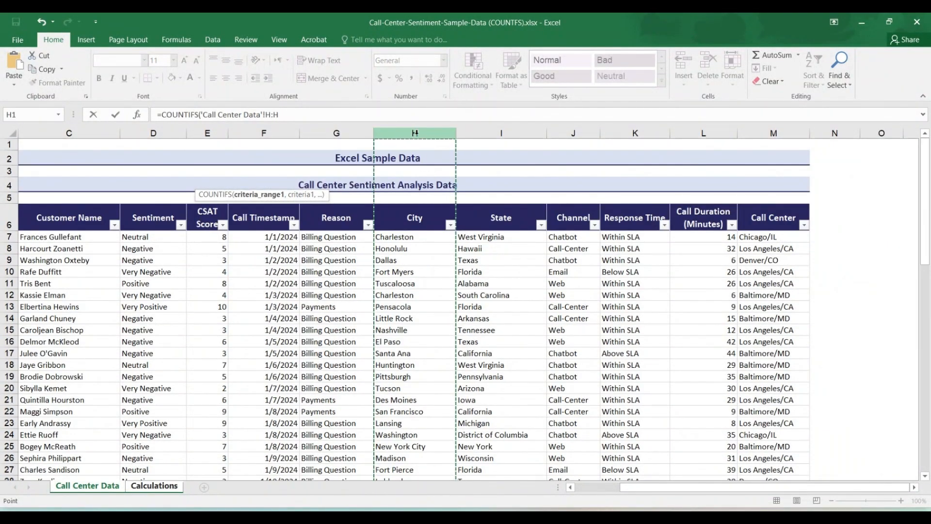
type(",")
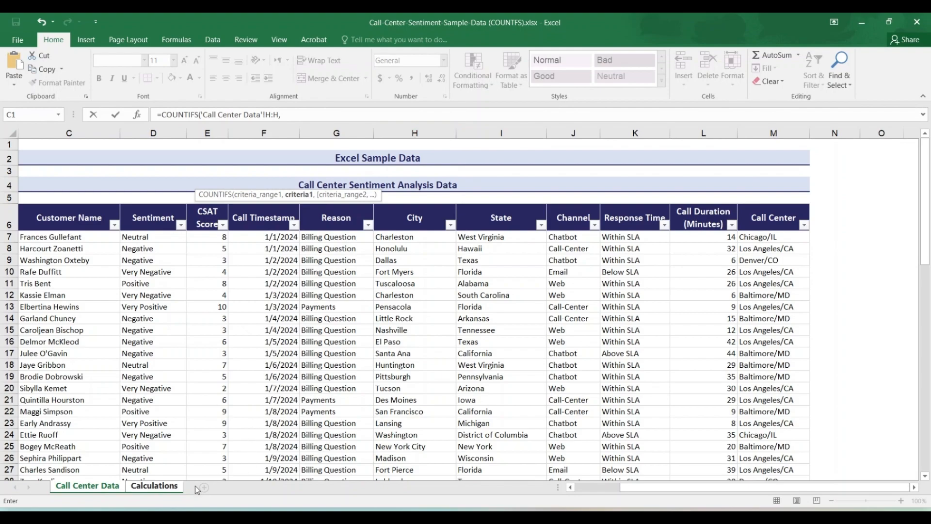
left_click(154, 486)
left_click_drag(39, 194, 40, 182)
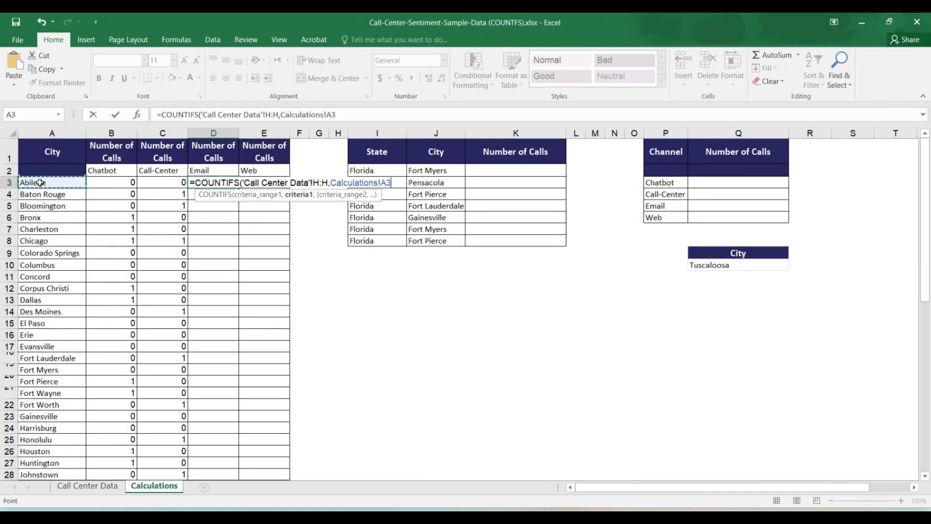
Add the Channel column J:J of Call Center Data as the second criteria range of the D3 formula
type(",")
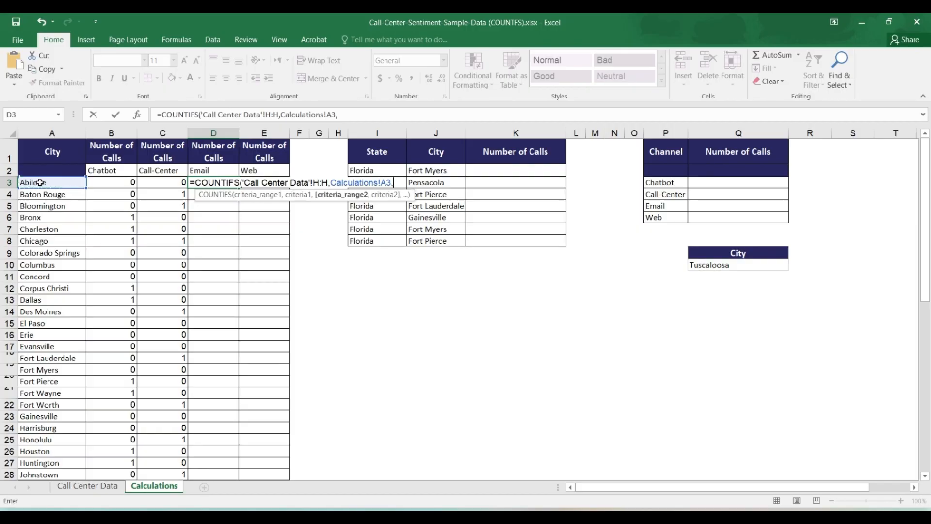
left_click(94, 490)
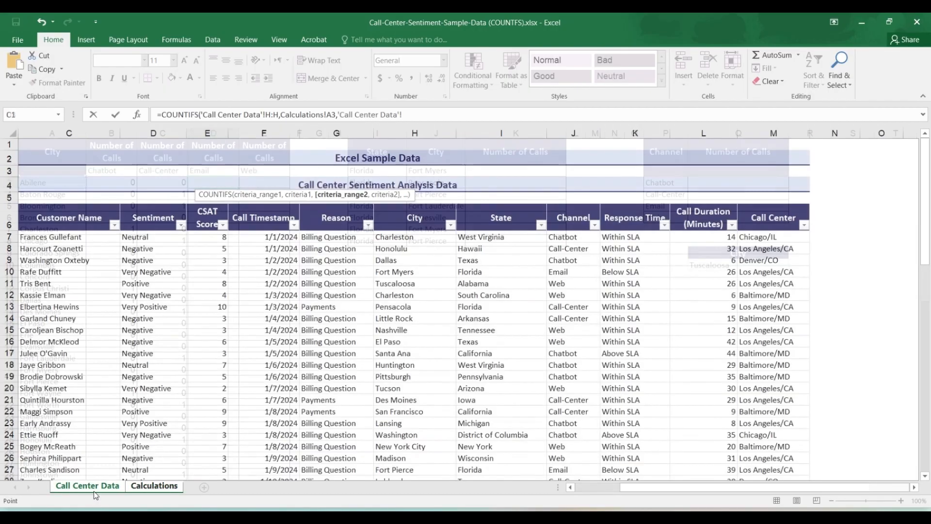
left_click(573, 133)
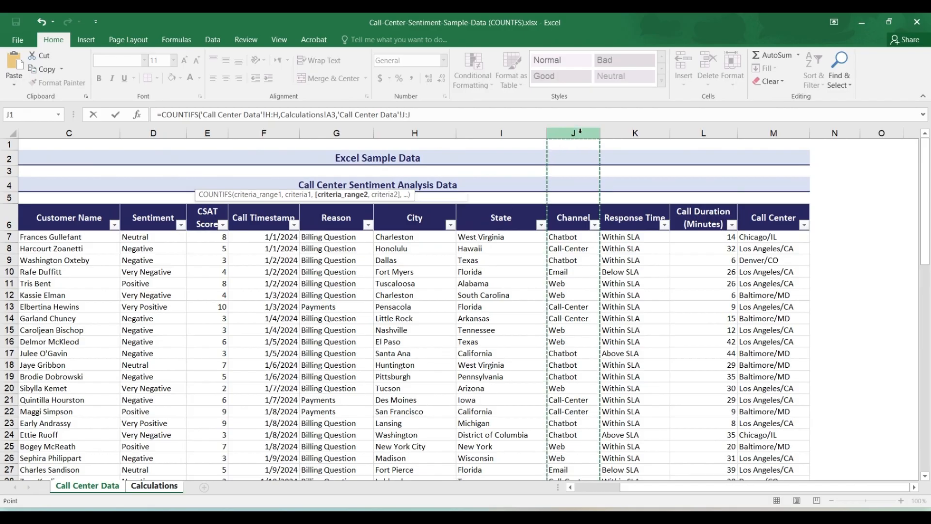
type(",")
Complete the D3 COUNTIFS formula with the literal text "Email" as the second criterion in place of a cell reference
left_click(153, 487)
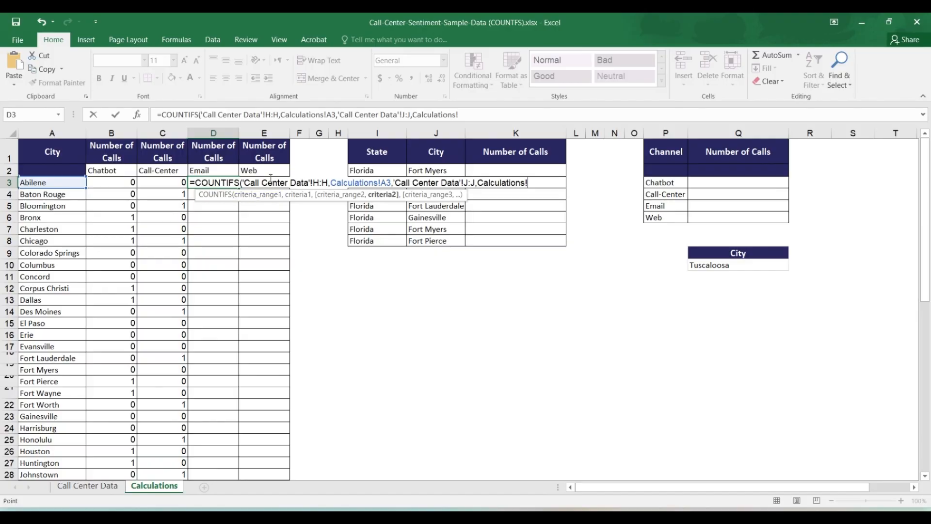
left_click(489, 116)
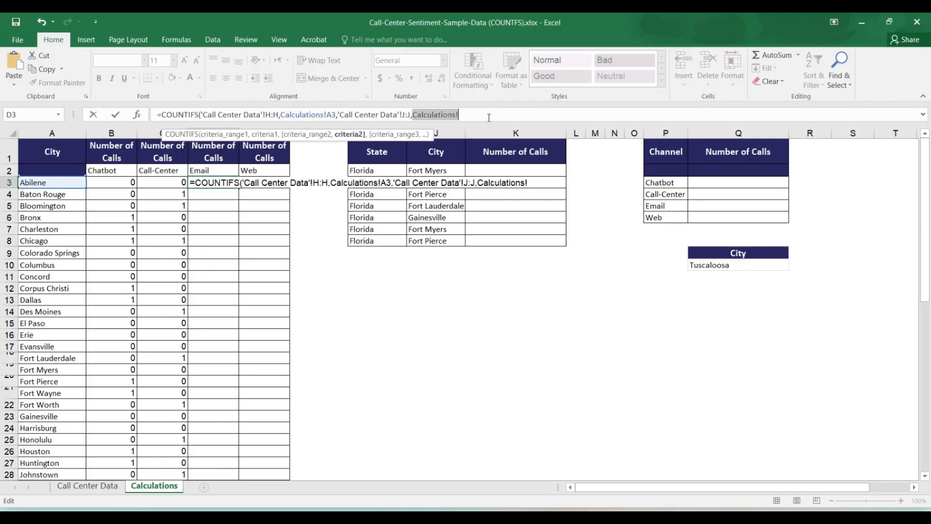
type("\"")
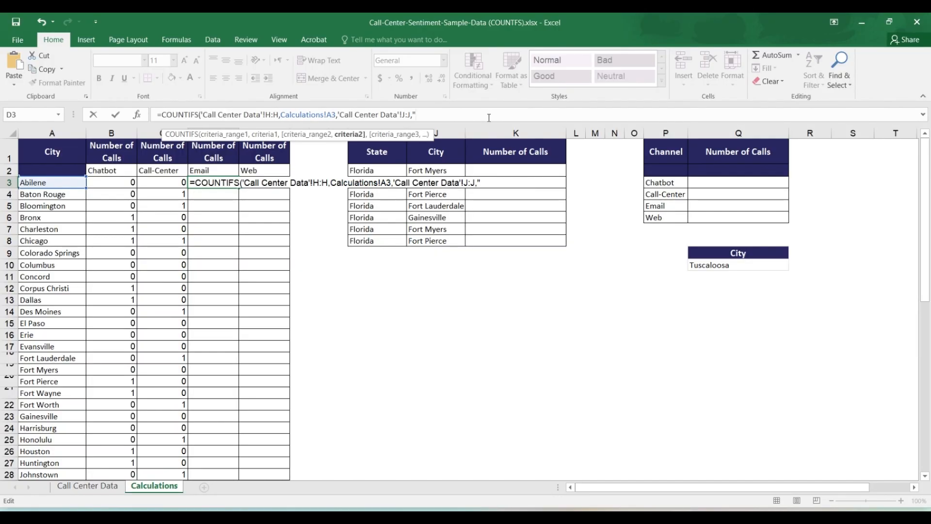
type("Email\"")
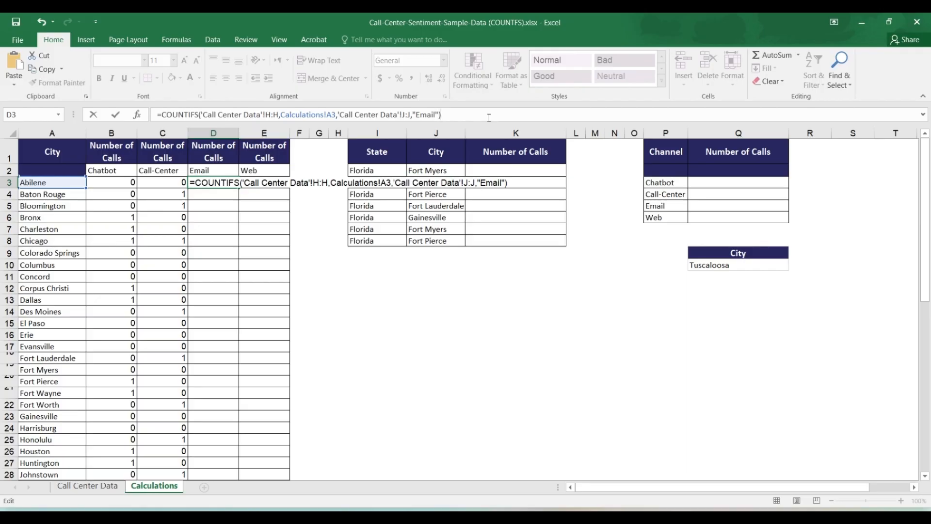
key("Return")
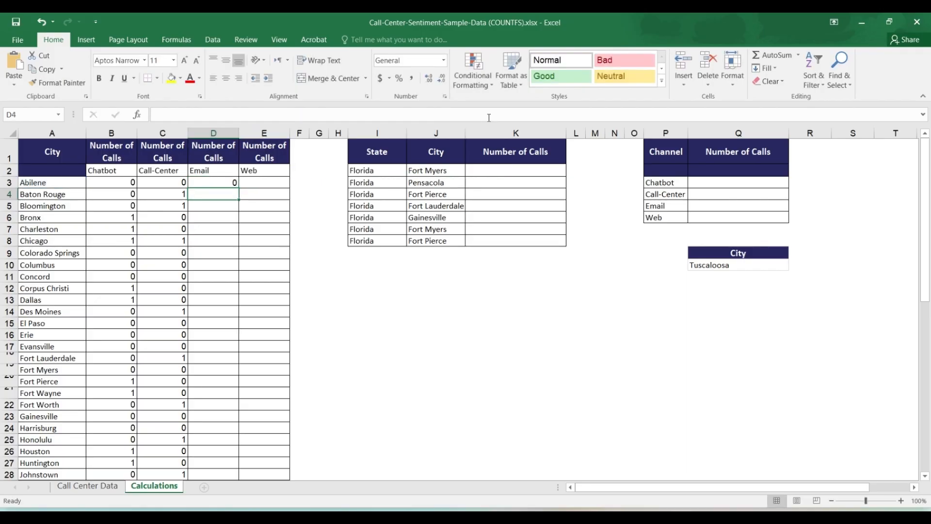
Fill the Email COUNTIFS formula from D3 down the whole city list
left_click(229, 180)
double_click(238, 186)
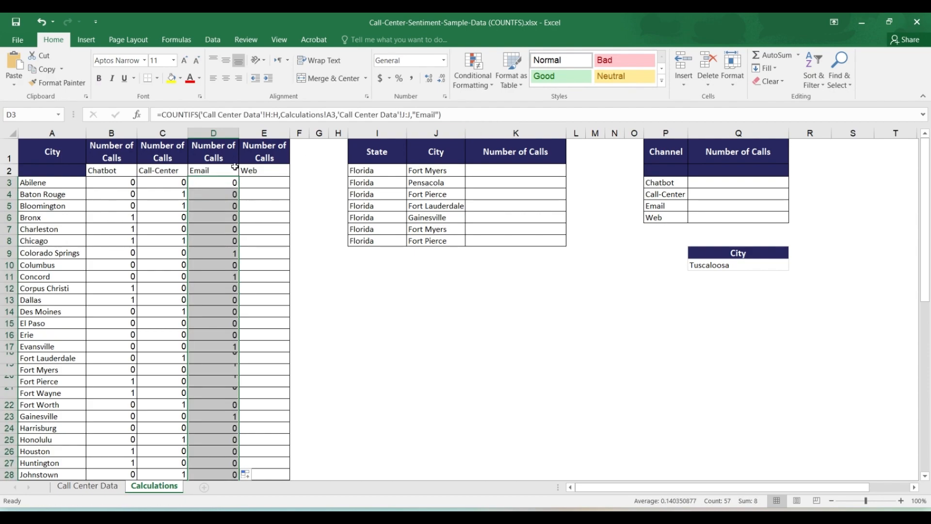
left_click_drag(226, 133, 260, 134)
left_click(257, 191)
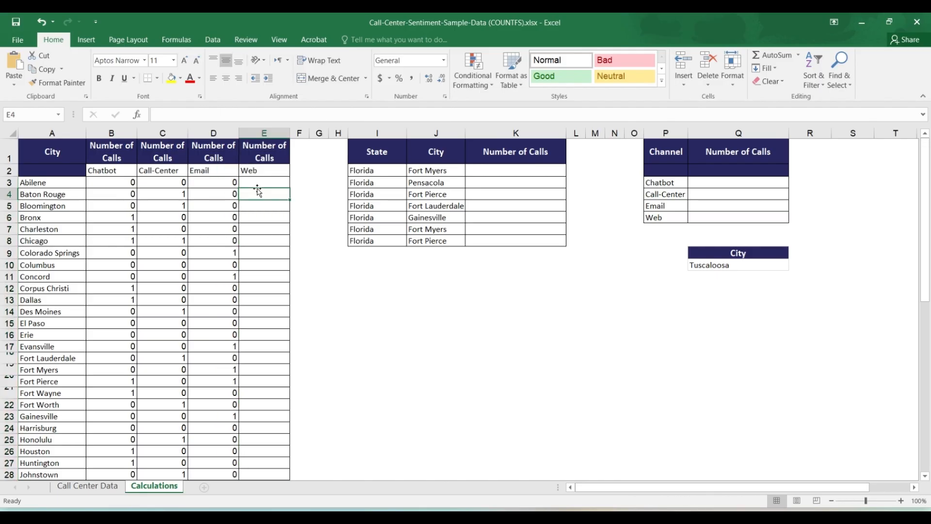
Copy the Call-Center formula text from C3 into E3 and repoint its second criterion to the Web heading, $E$2
left_click(235, 183)
left_click(249, 182)
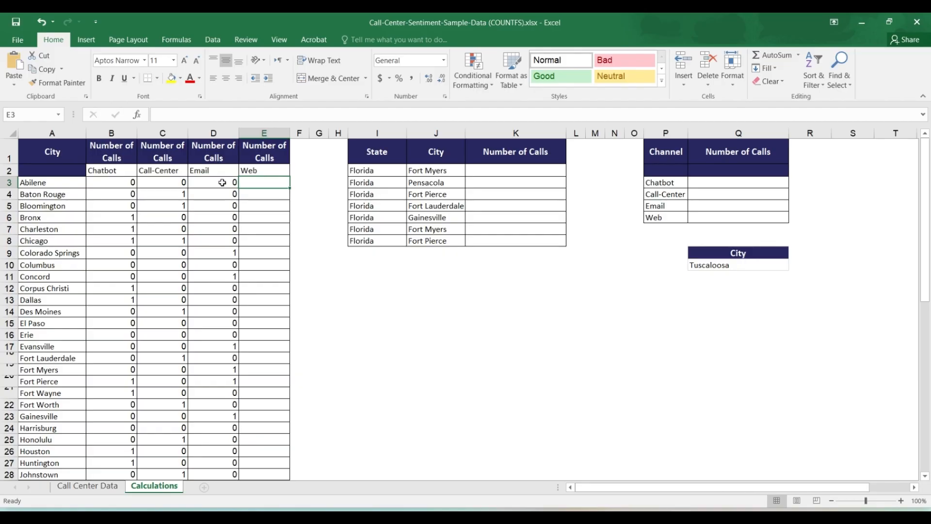
left_click(180, 184)
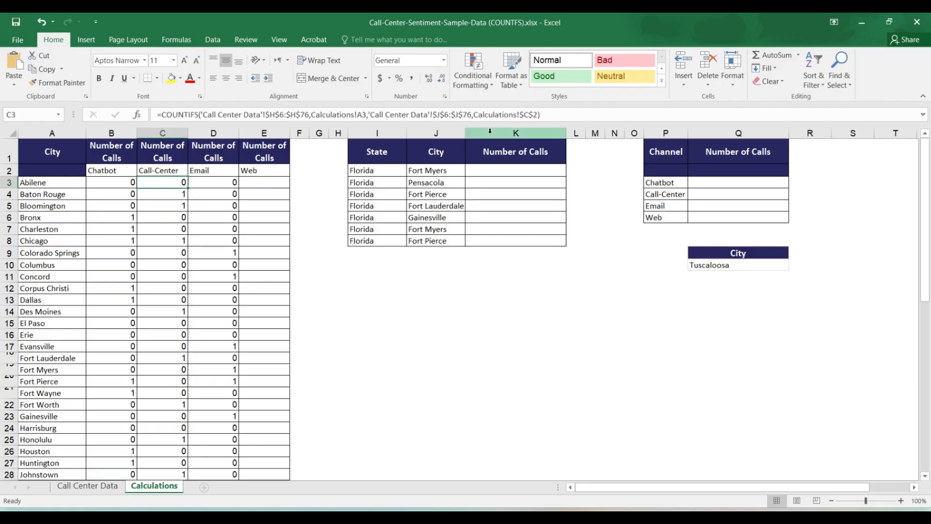
left_click(560, 115)
left_click(172, 113, "shift")
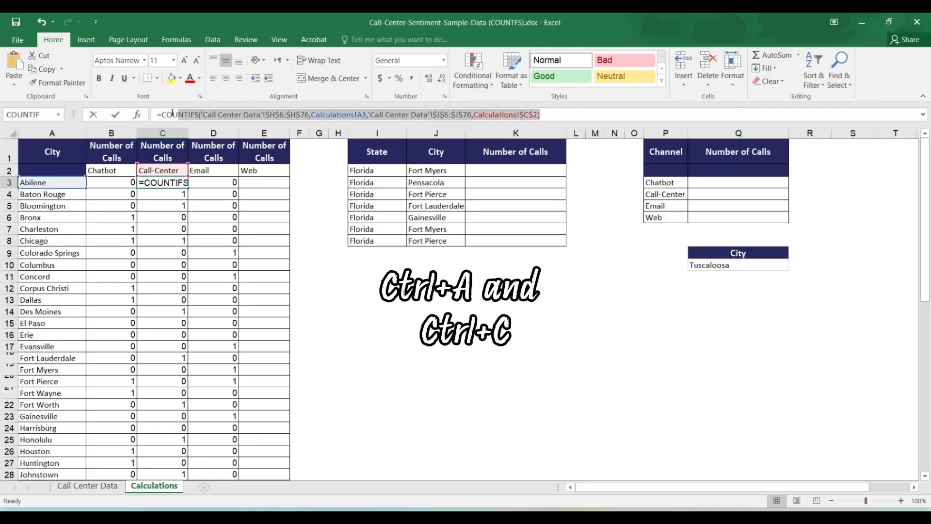
key("ctrl+a")
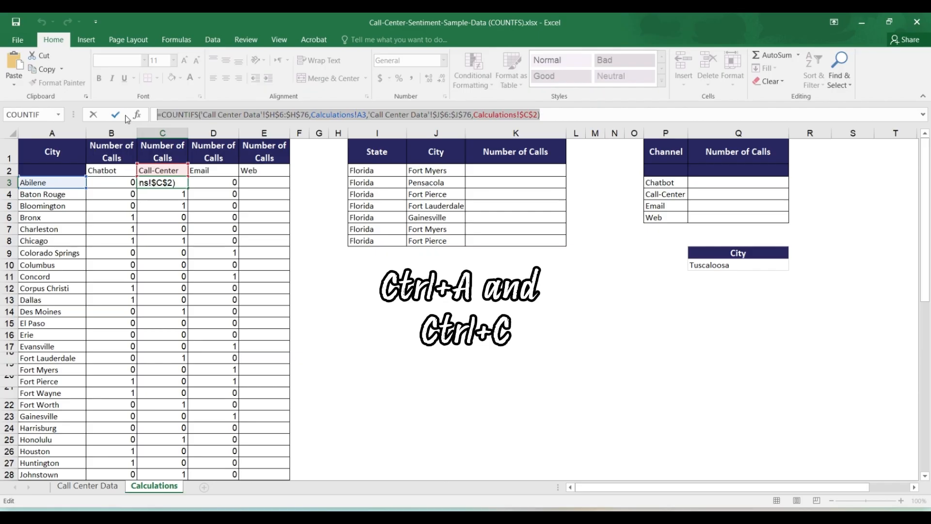
key("Tab")
key("Tab")
left_click(215, 116)
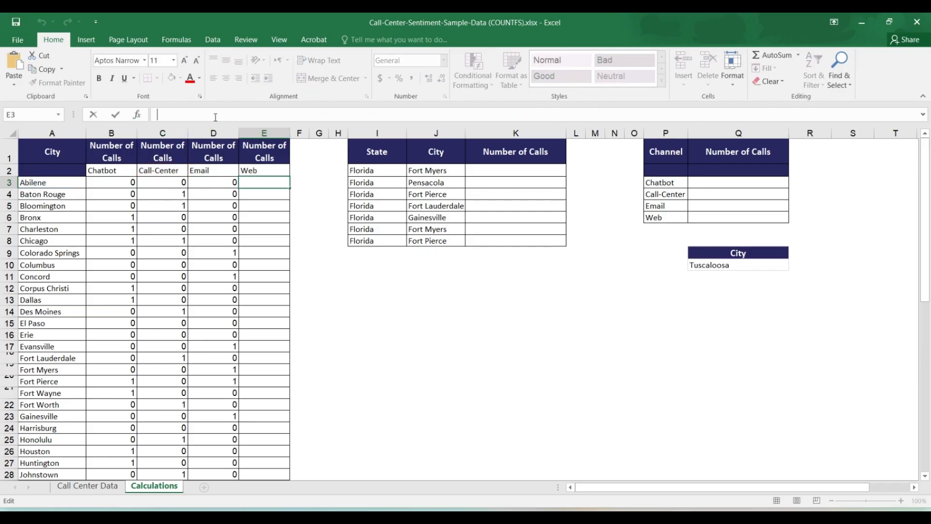
key("ctrl+v")
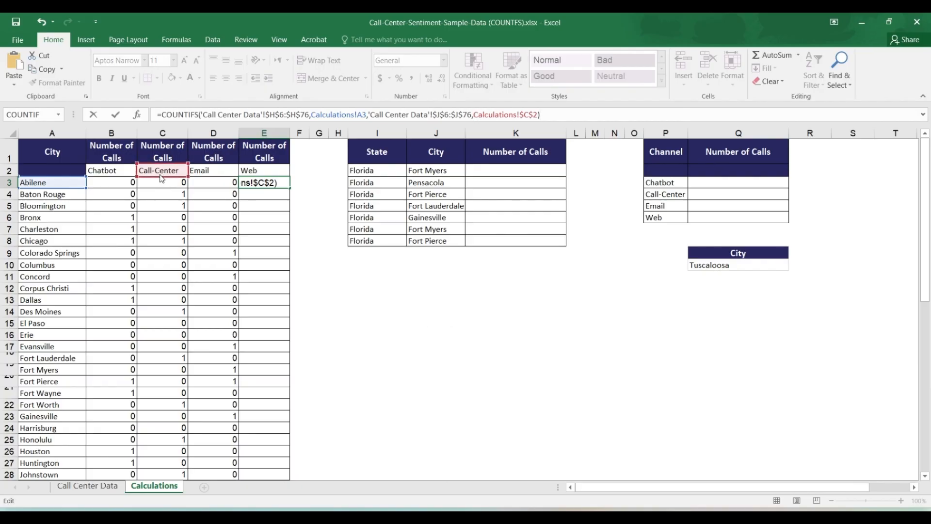
left_click_drag(163, 177, 252, 171)
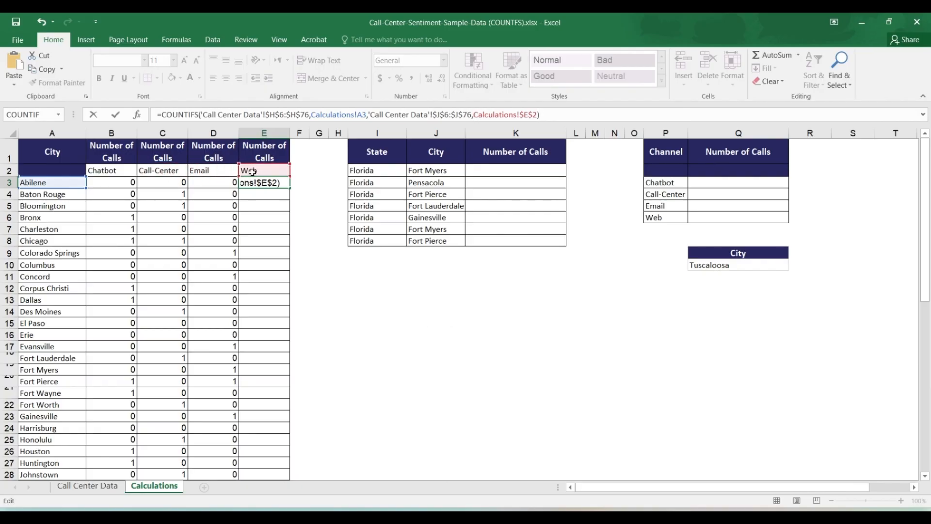
key("Return")
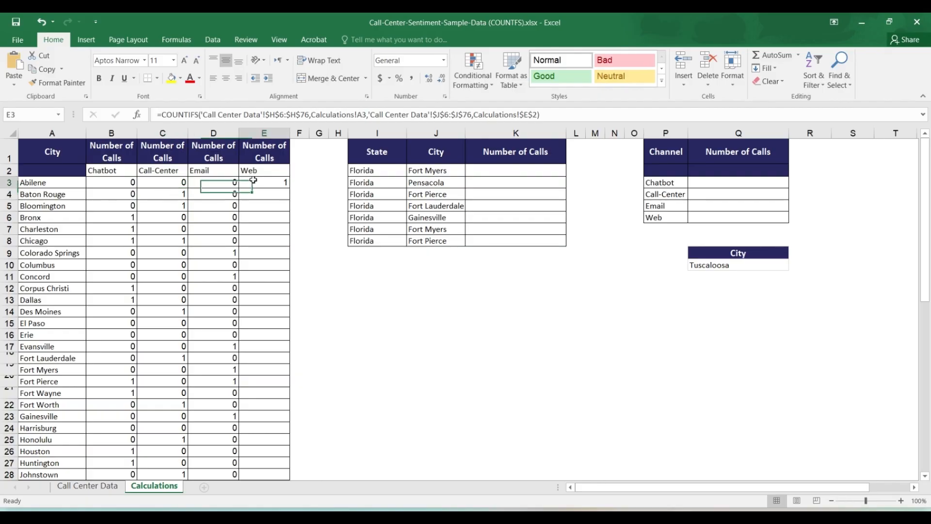
Fill the Web COUNTIFS formula from E3 down the whole city list and review the formulas in D3 and C3
left_click(252, 179)
double_click(290, 186)
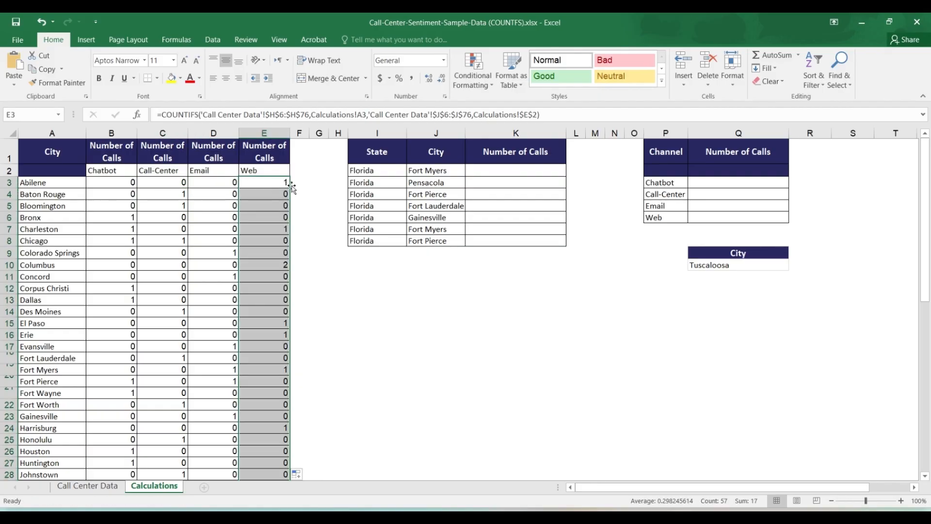
left_click(301, 181)
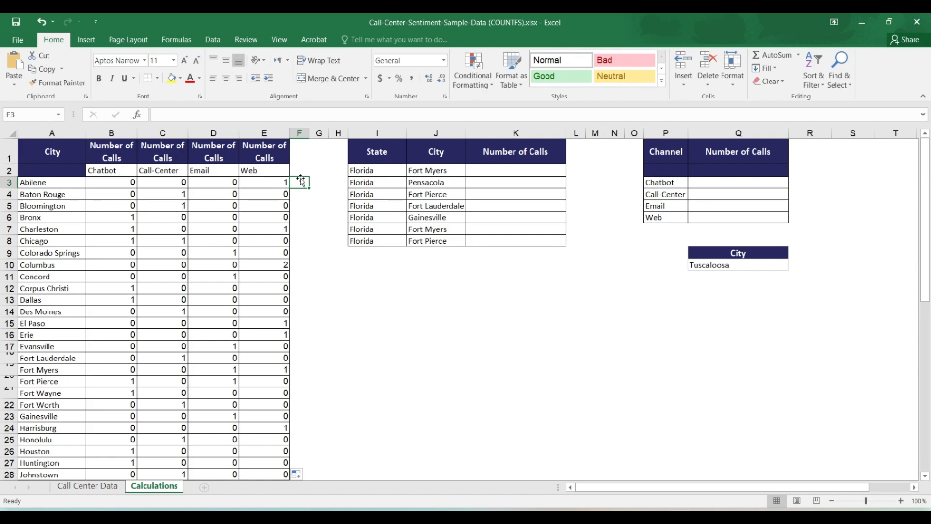
left_click(226, 180)
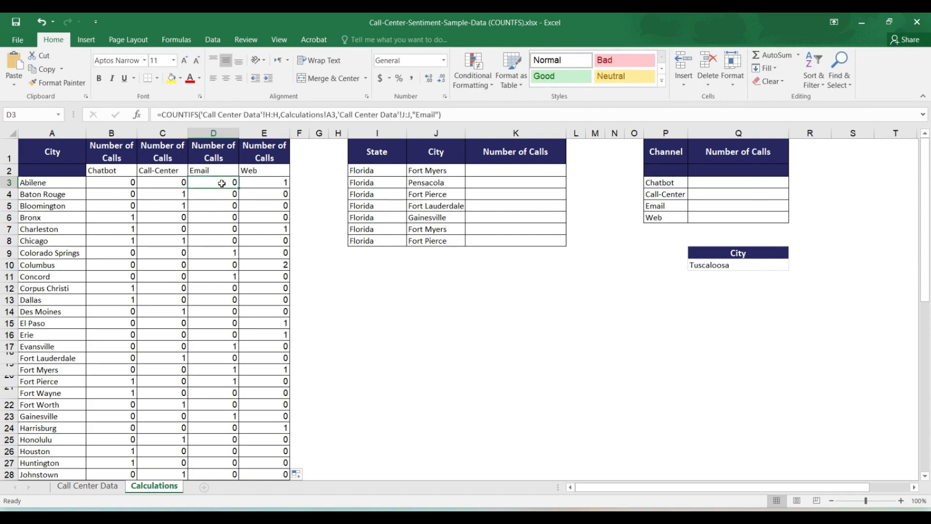
left_click(161, 182)
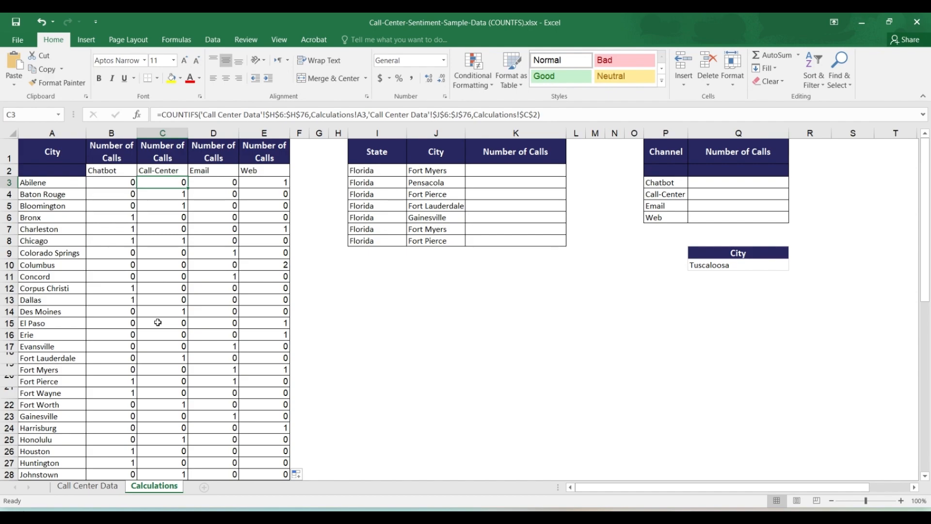
Start a COUNTIFS formula in K2 with the State range I6:I76 of Call Center Data as the first criteria range
left_click(508, 171)
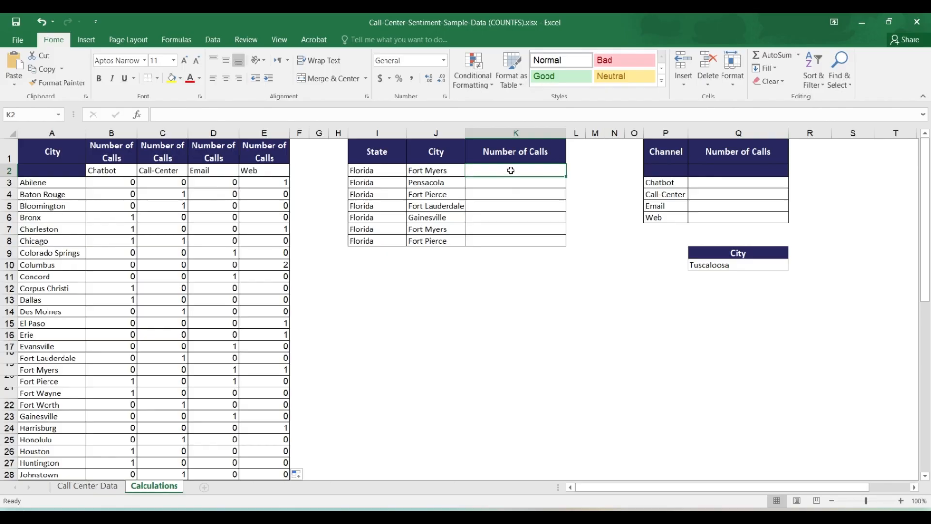
type("=")
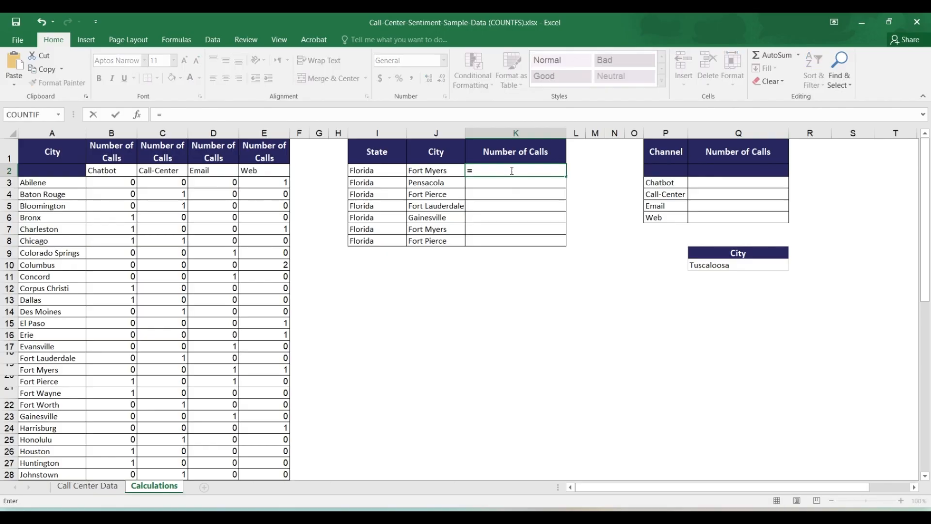
type("coun")
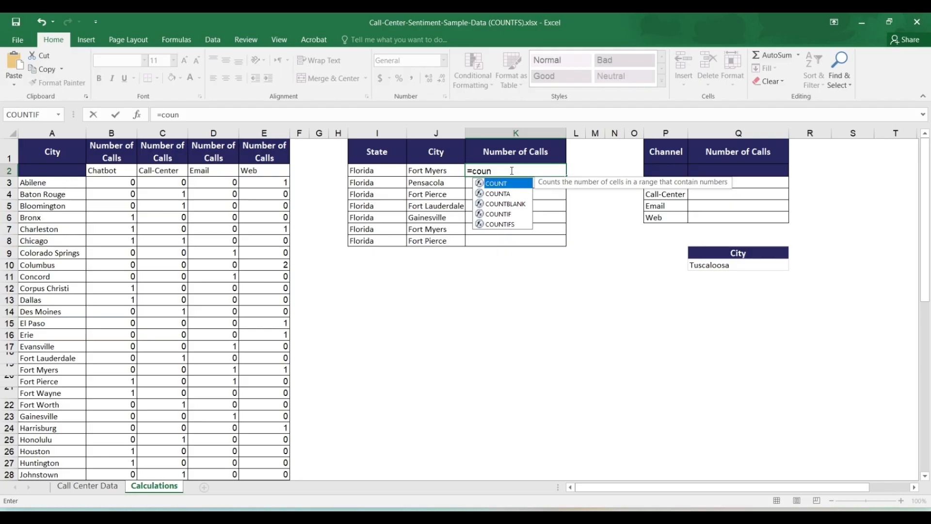
double_click(515, 224)
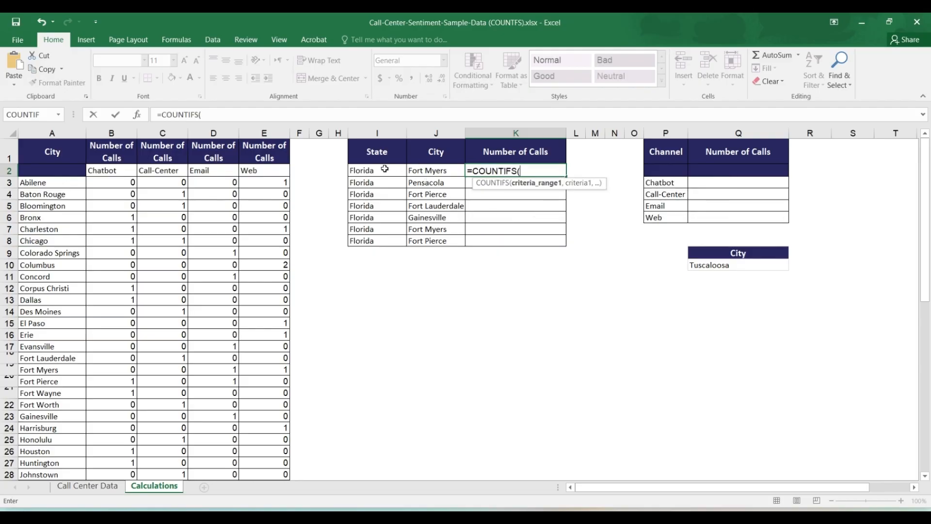
left_click(101, 489)
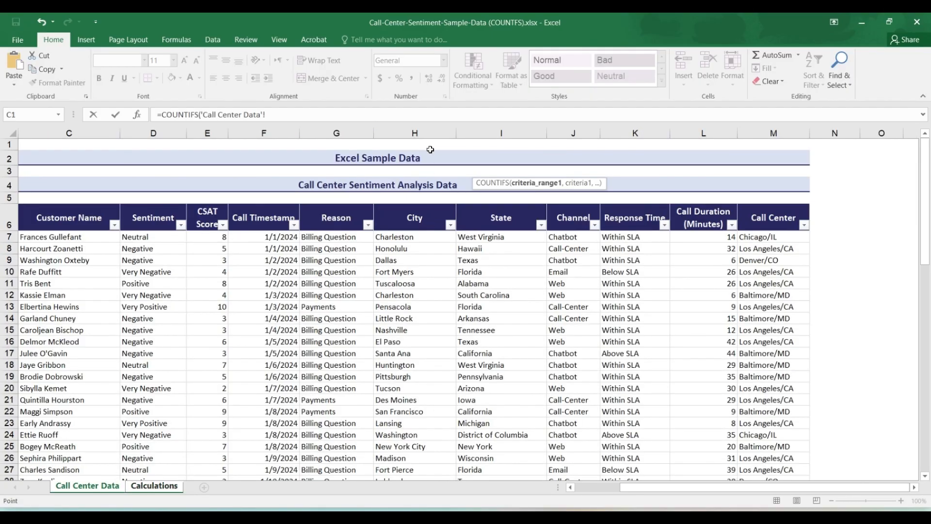
left_click(151, 490)
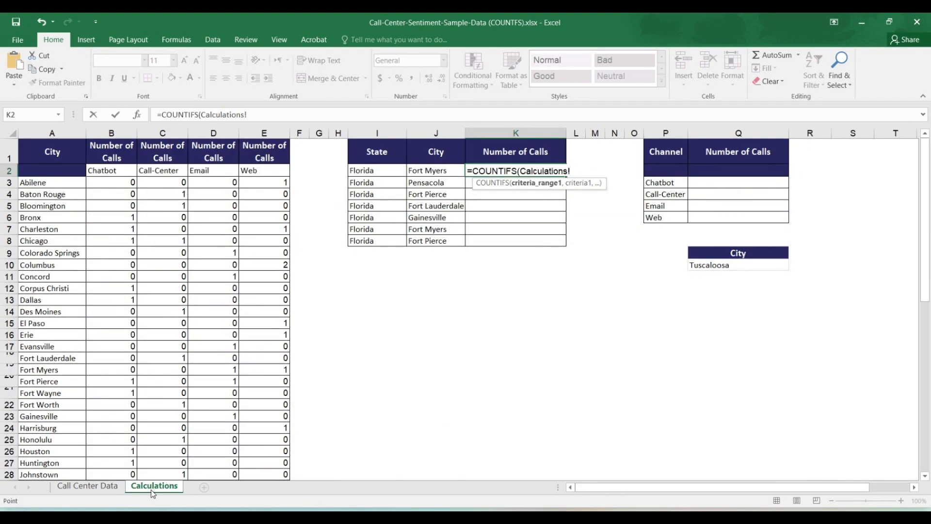
left_click(113, 490)
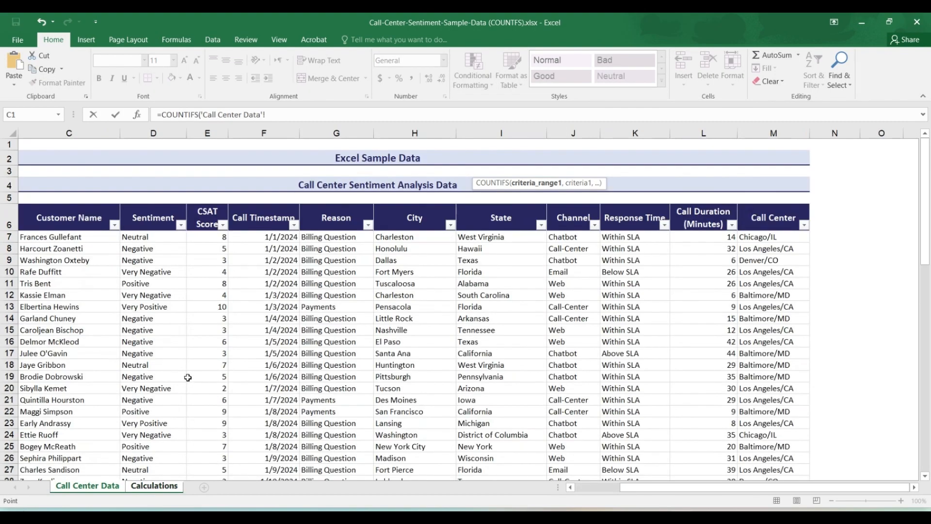
left_click(491, 132)
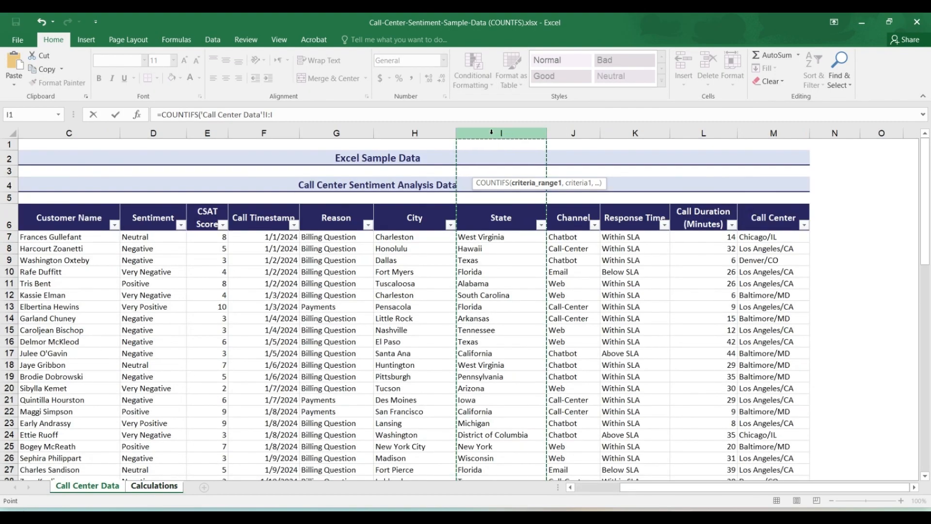
left_click(499, 221)
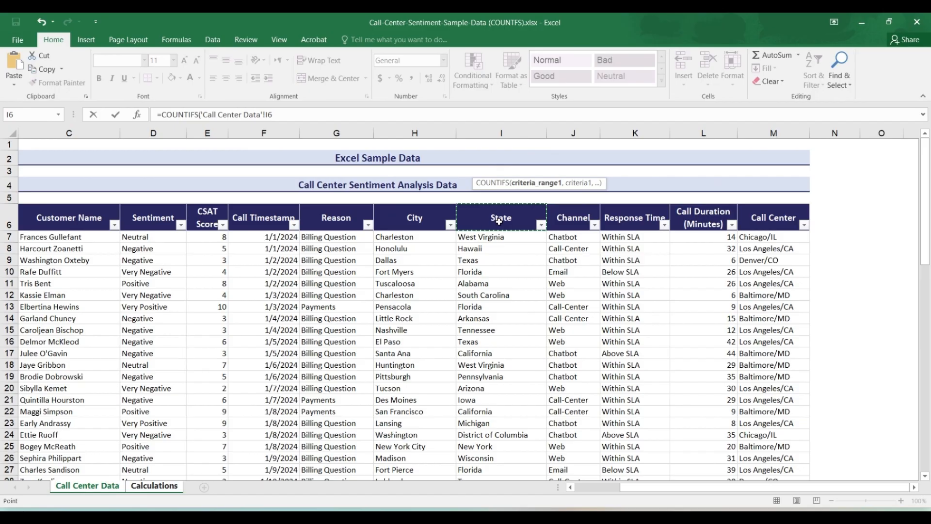
key("ctrl+shift+Down")
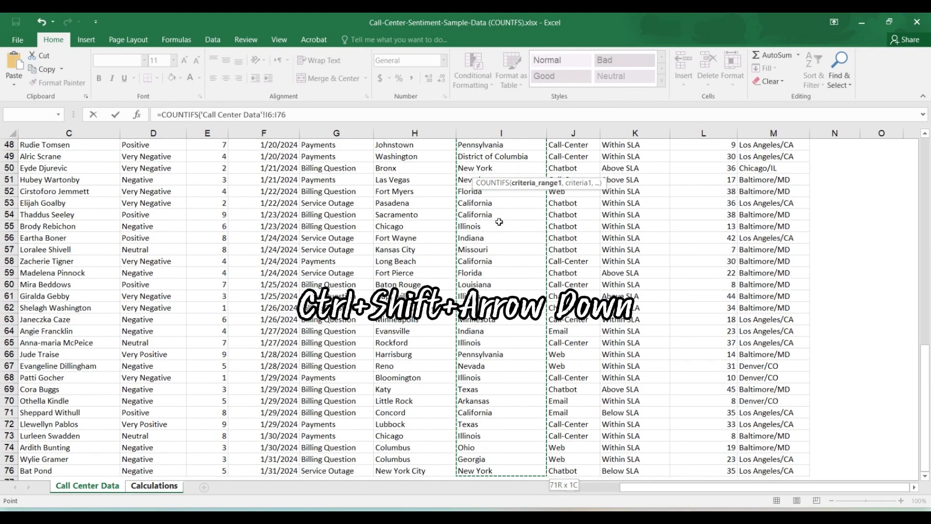
Set the first criterion of the K2 formula to the state Florida in cell I2 of Calculations
type(",")
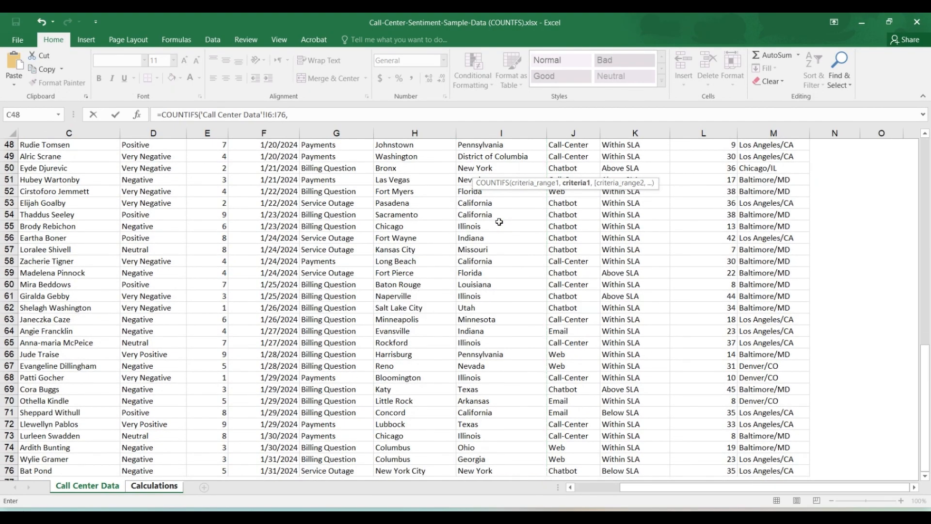
left_click(155, 487)
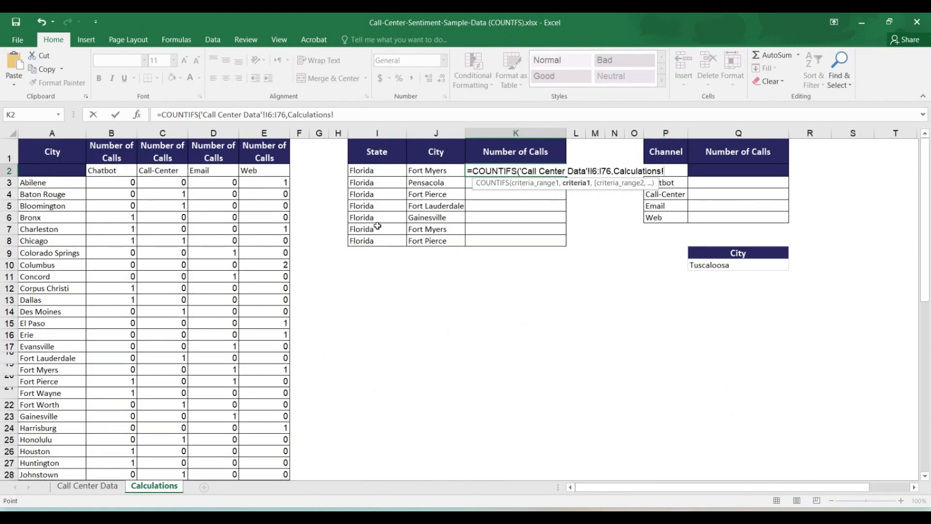
left_click(375, 172)
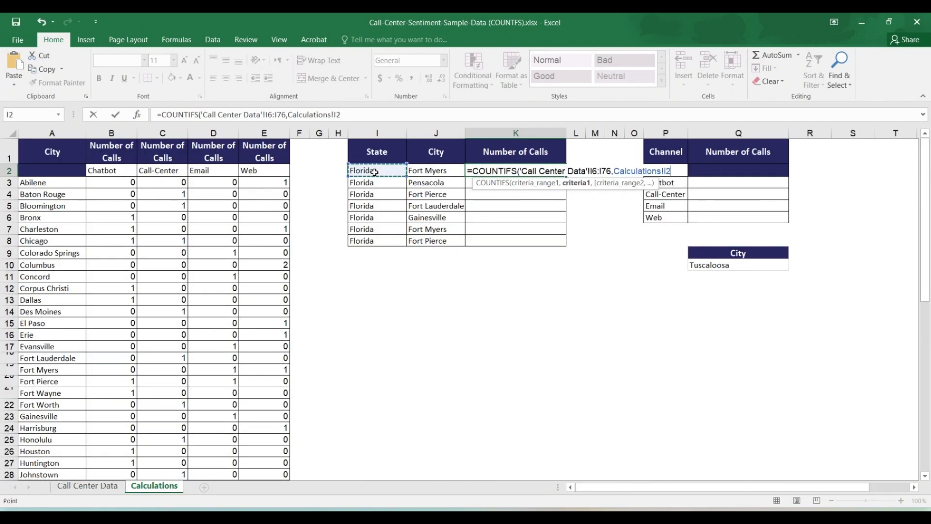
Add the City range H6:H76 of Call Center Data as the second criteria range of the K2 formula
type(",")
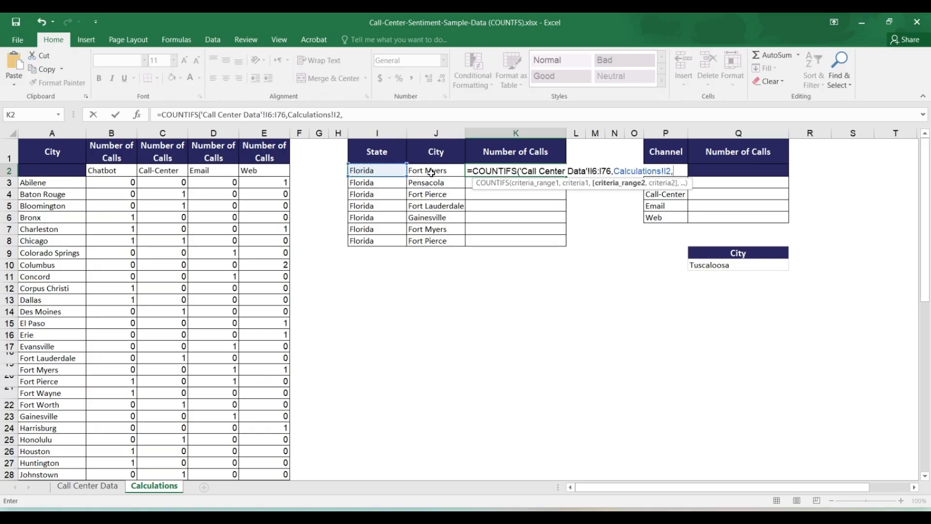
left_click(109, 489)
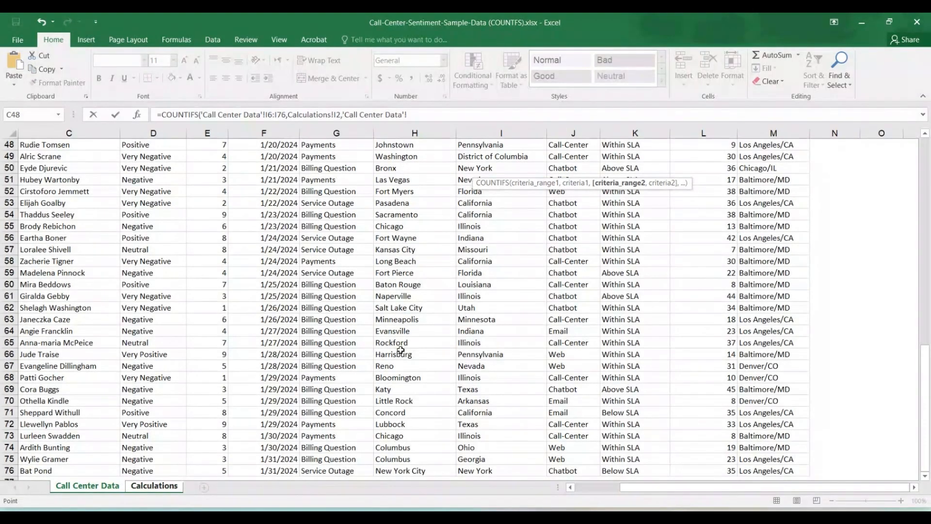
scroll(400, 350, "up", 16)
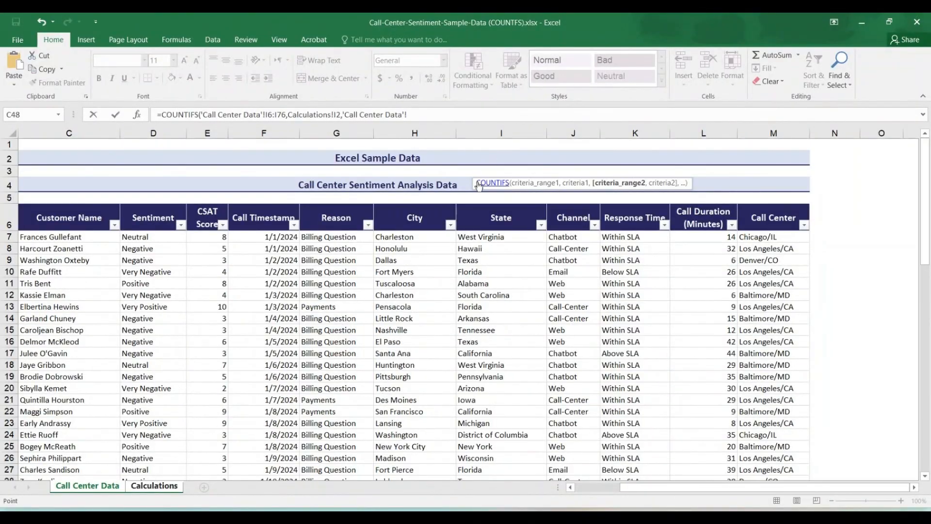
left_click(407, 220)
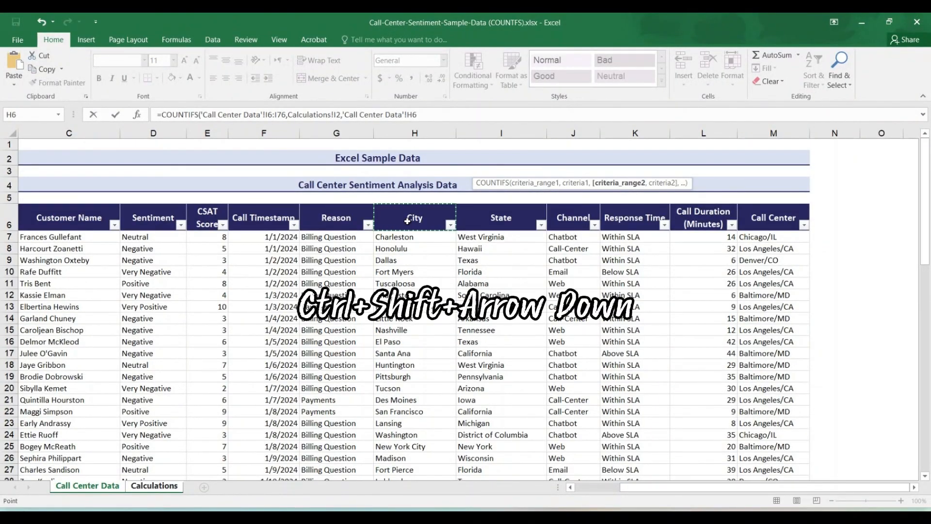
key("ctrl+shift+Down")
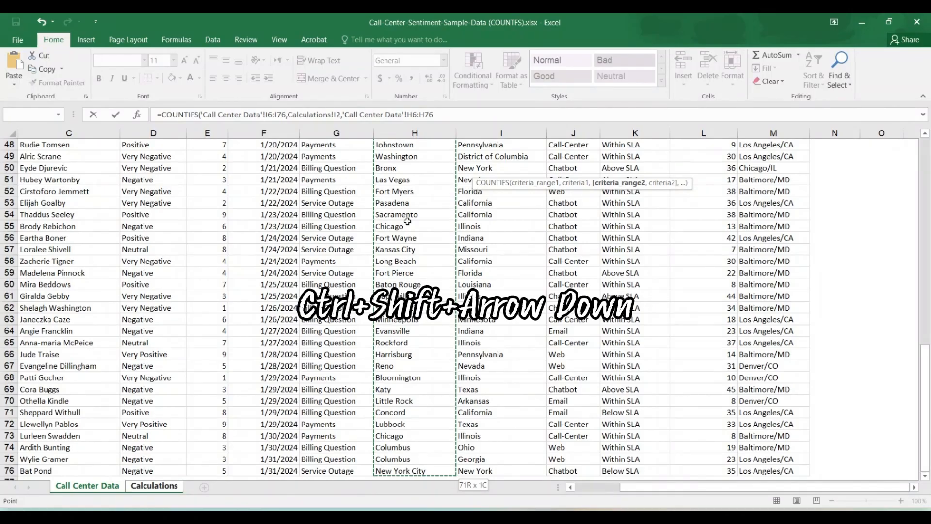
Set the second criterion of the K2 formula to the city in J2 of Calculations and complete the formula
type(",")
left_click(153, 485)
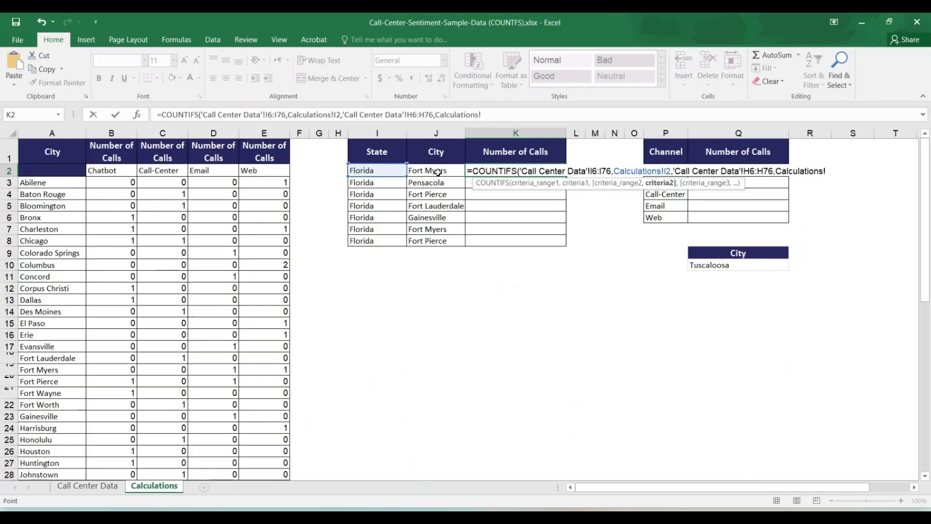
left_click(438, 173)
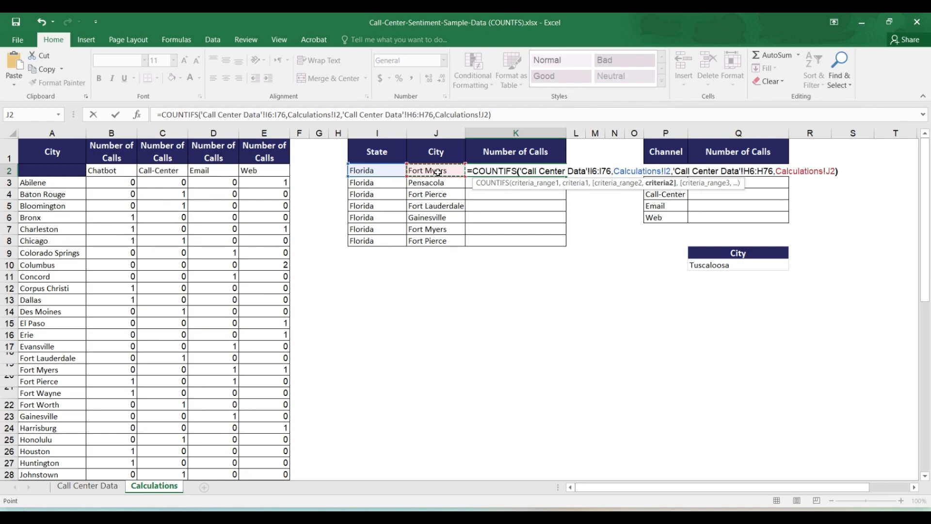
key("Return")
Review the K2 formula and examine the City and State columns it references on the Call Center Data sheet
left_click(467, 171)
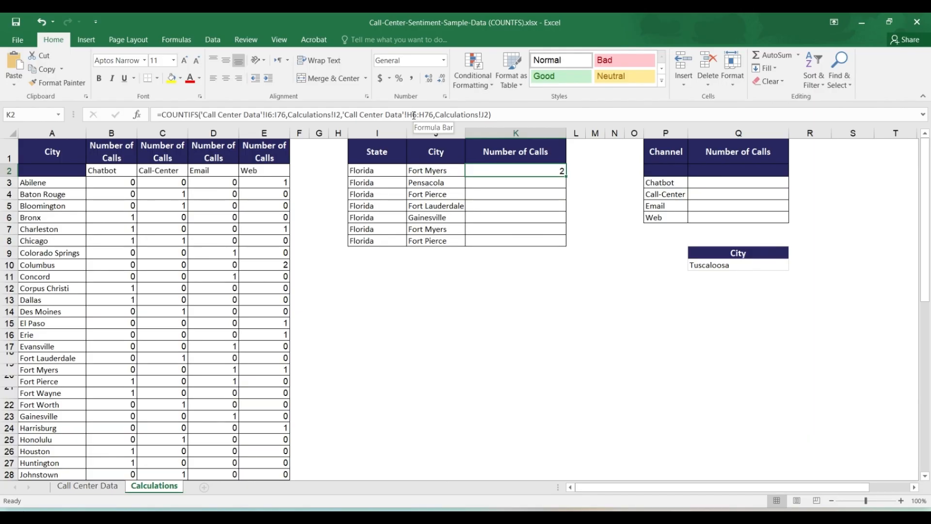
left_click(88, 485)
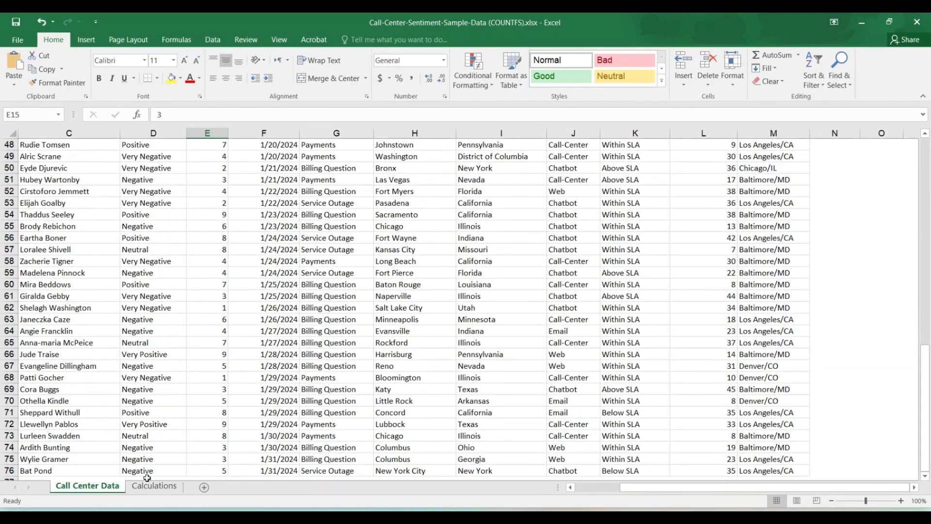
scroll(359, 295, "up", 1)
scroll(359, 294, "up", 15)
left_click(387, 227)
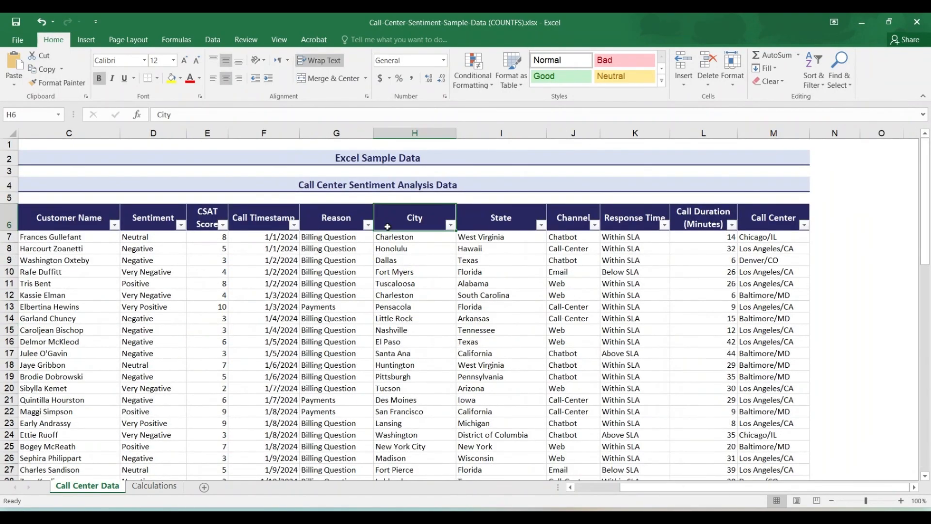
left_click(468, 222)
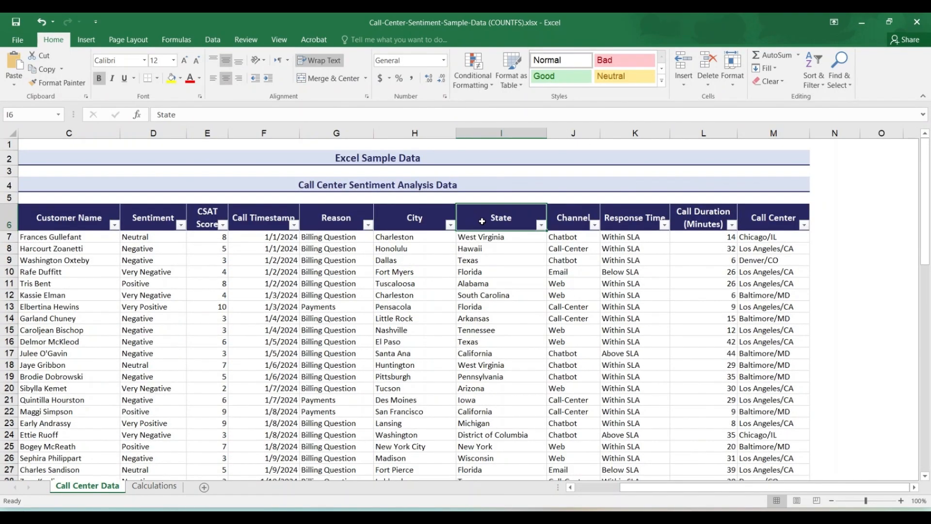
left_click(381, 222)
left_click_drag(926, 234, 929, 450)
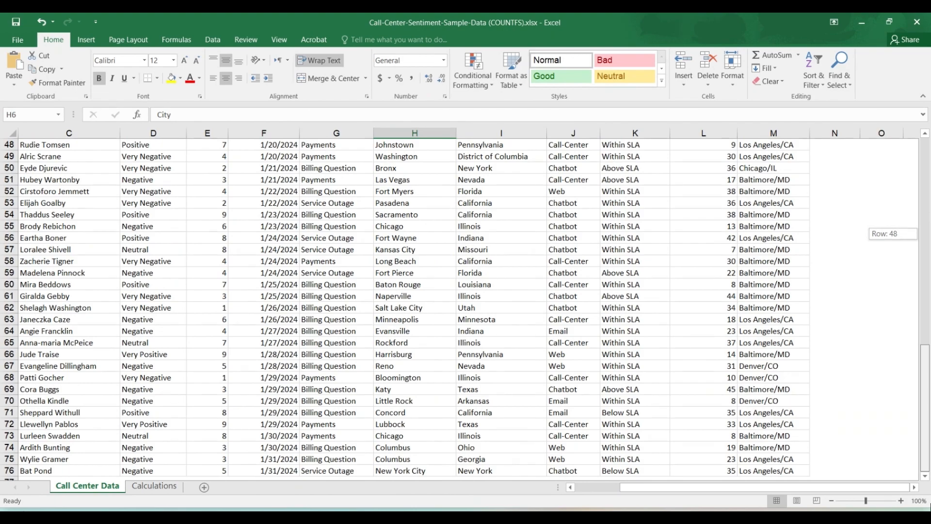
left_click_drag(929, 316, 927, 208)
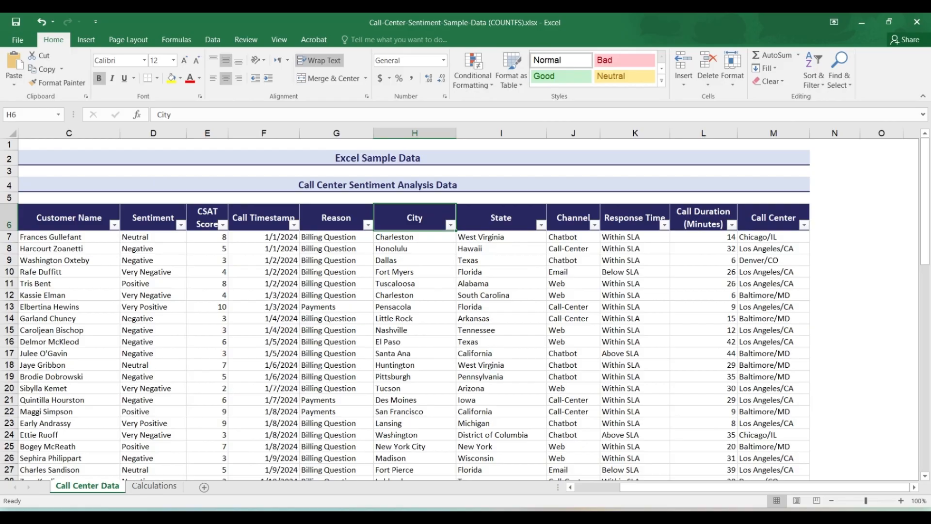
Fill the state-and-city COUNTIFS formula from K2 down to K8 on the Calculations sheet
left_click(154, 486)
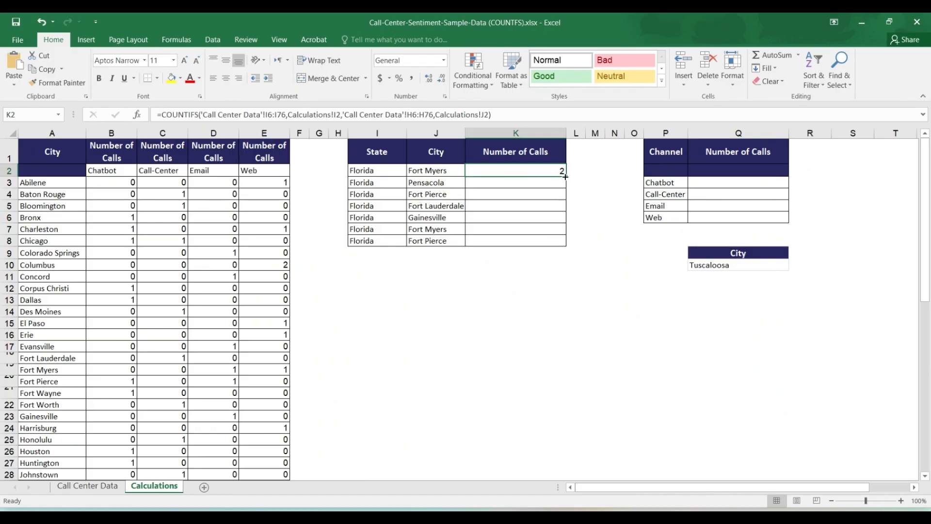
left_click_drag(565, 177, 566, 246)
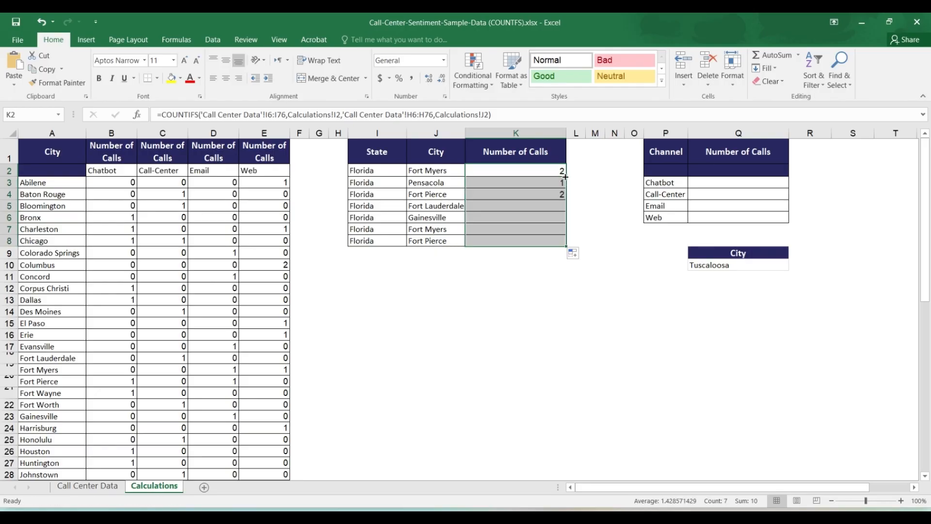
Examine how the references shift in the filled formulas in K3:K8, comparing them with K2 and its State and City criteria cells
left_click(537, 187)
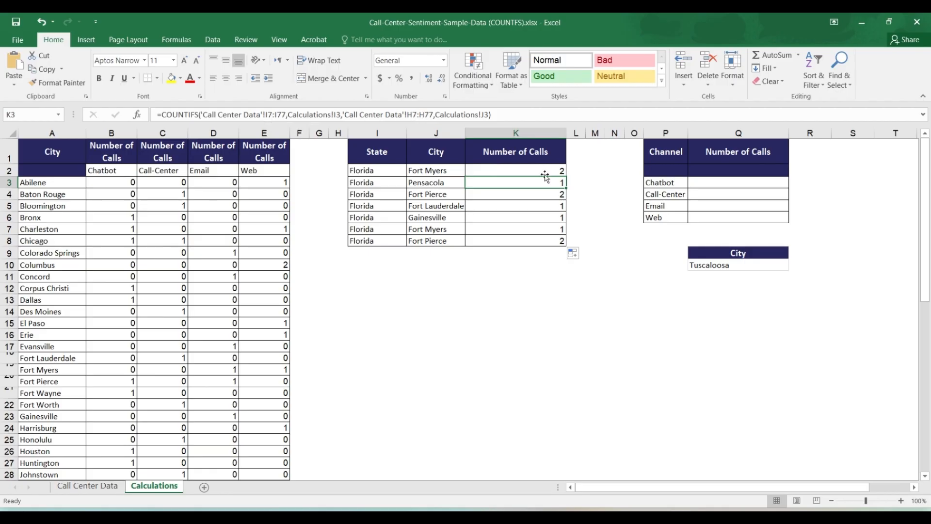
left_click(542, 197)
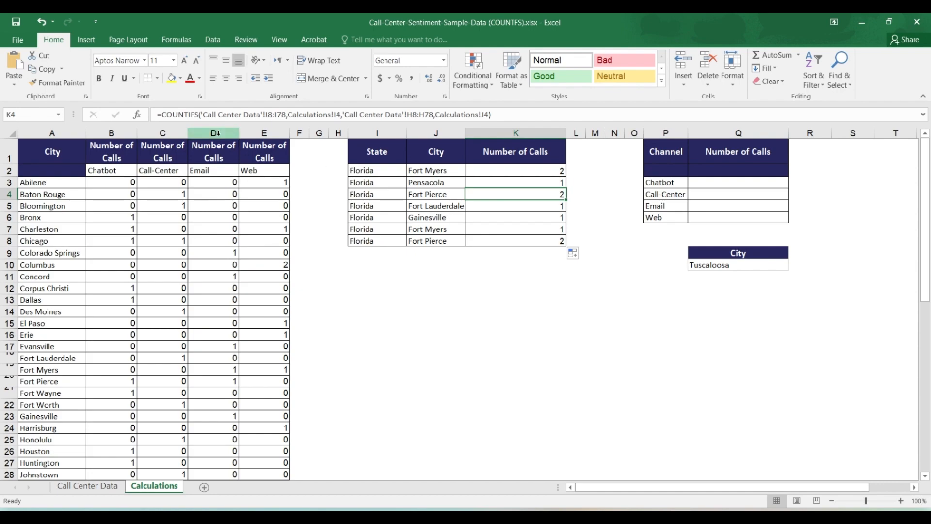
left_click(506, 207)
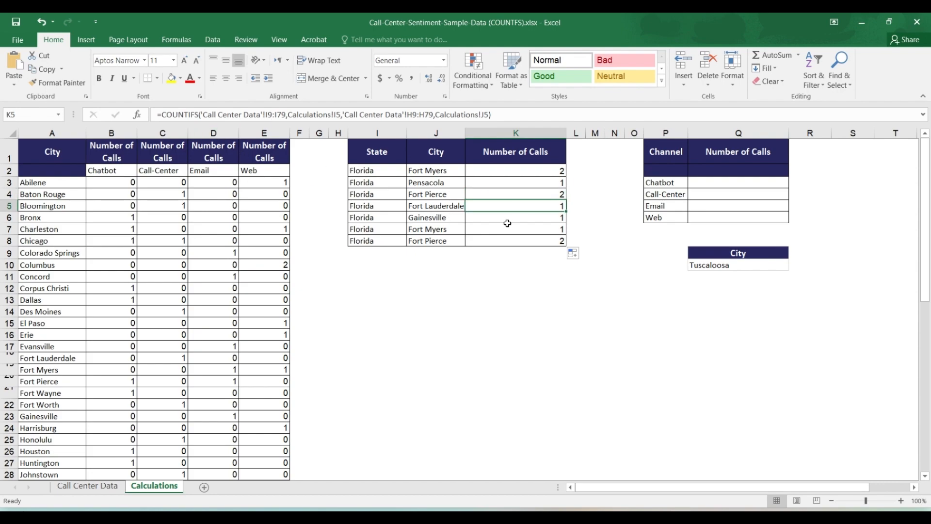
left_click(506, 227)
left_click(507, 238)
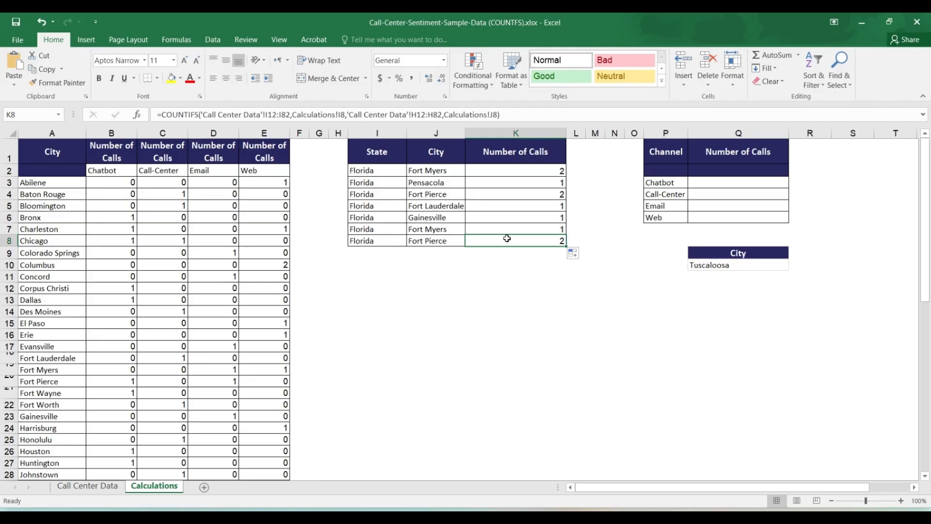
left_click(510, 172)
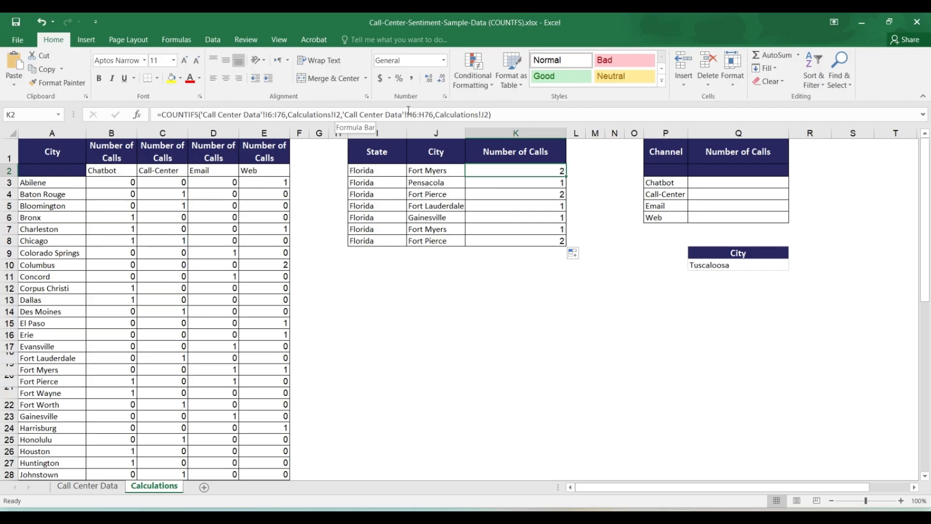
left_click(373, 170)
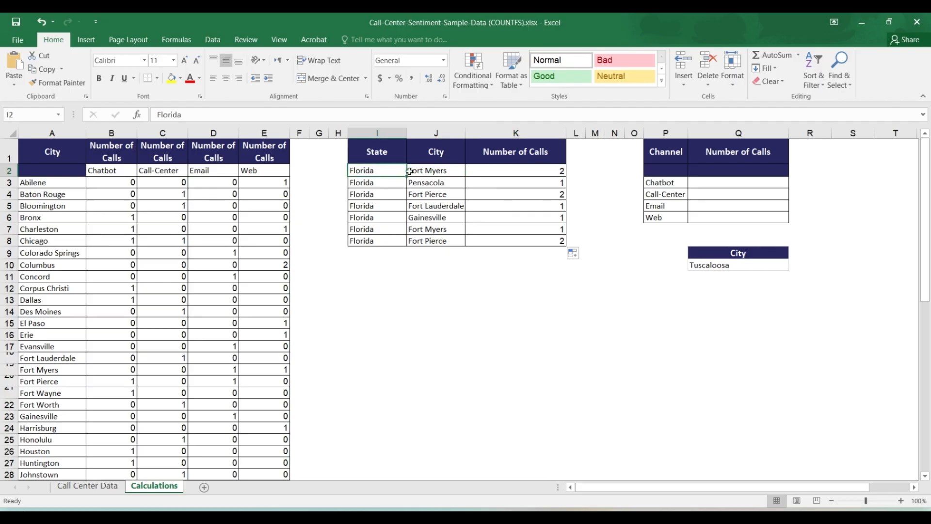
left_click(498, 170)
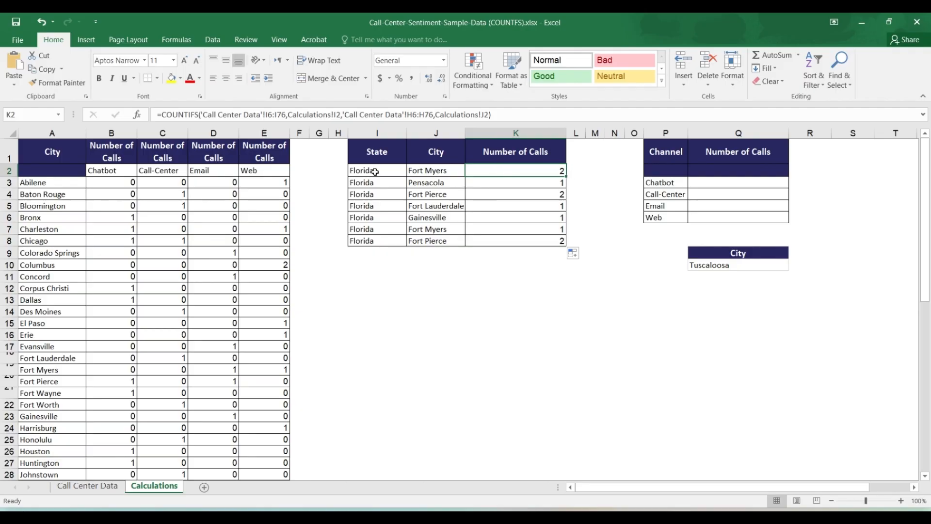
left_click_drag(373, 174, 374, 242)
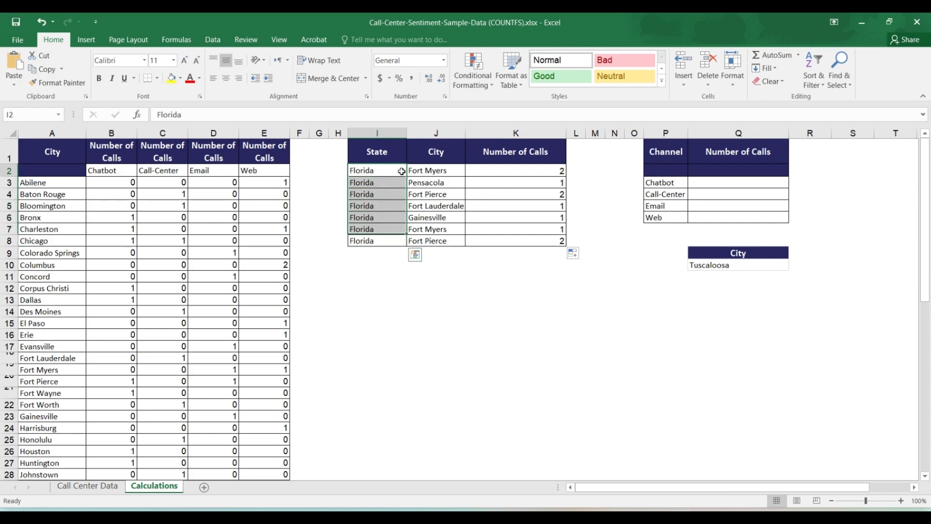
left_click(426, 171)
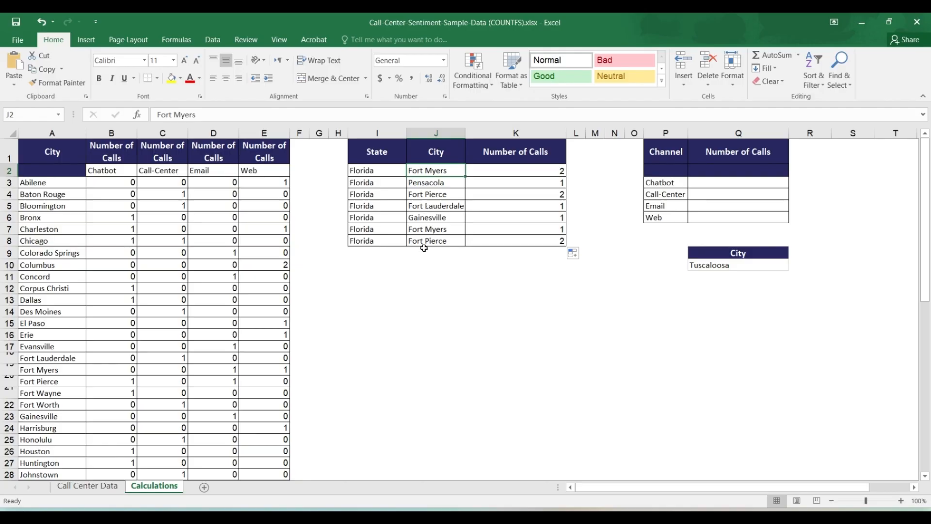
Make the city criterion in the K2 formula absolute as $J$2 and fill the formula down to K8
left_click(493, 169)
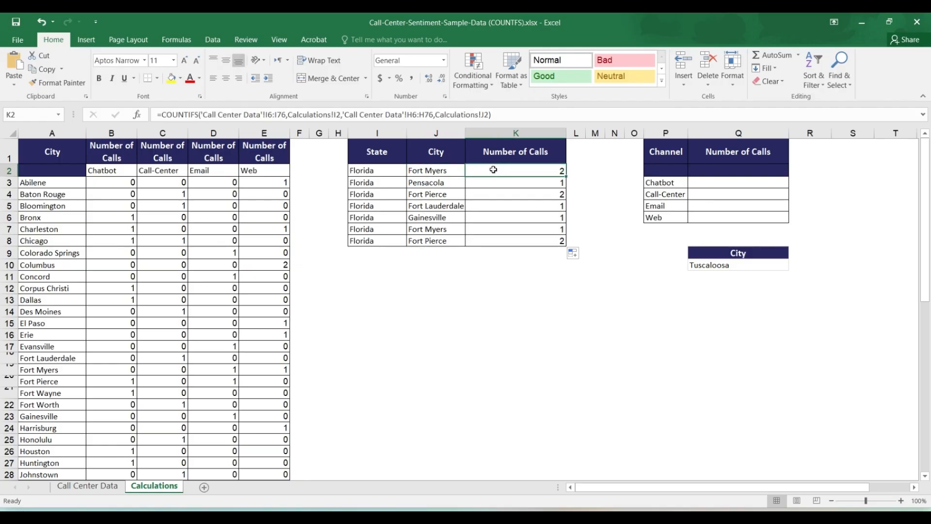
left_click(486, 117)
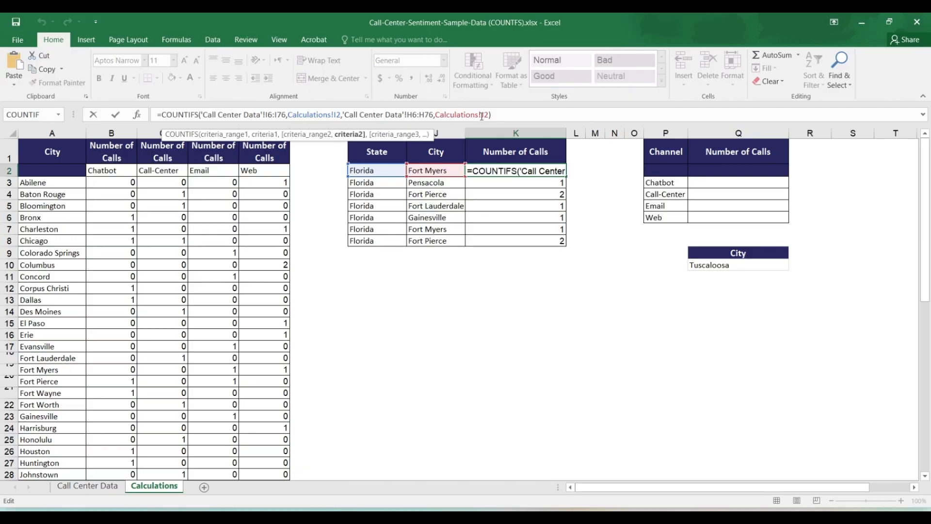
left_click(490, 114)
key("F4")
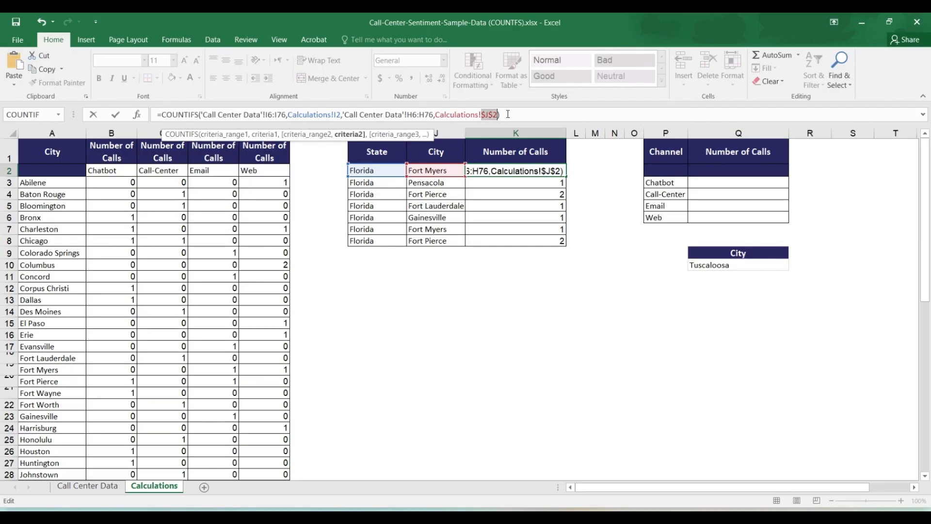
key("ctrl+Return")
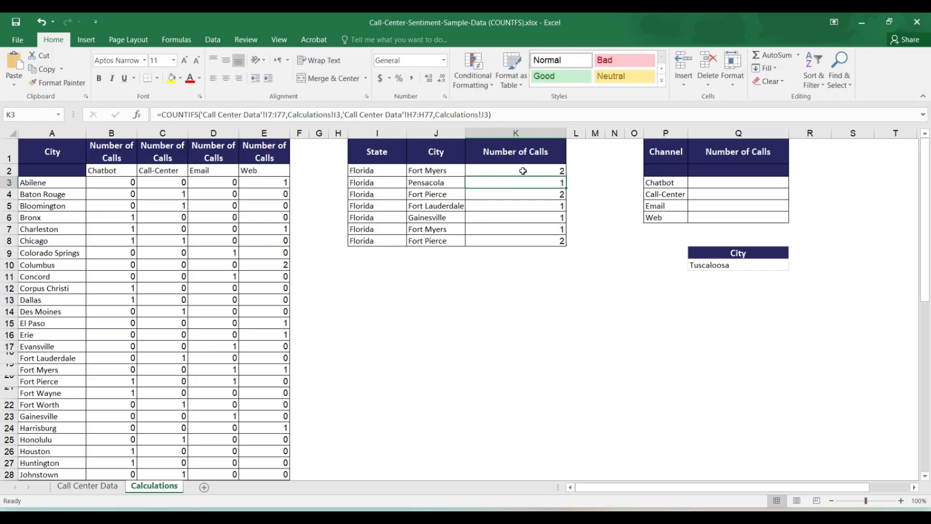
left_click(523, 172)
left_click_drag(523, 174, 516, 251)
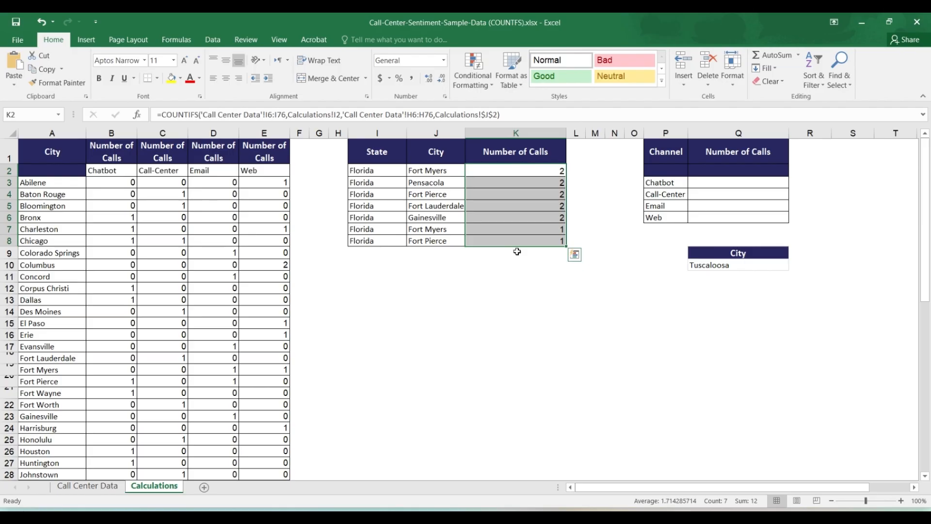
Return the city criterion in the K2 formula to the relative reference J2
left_click(504, 170)
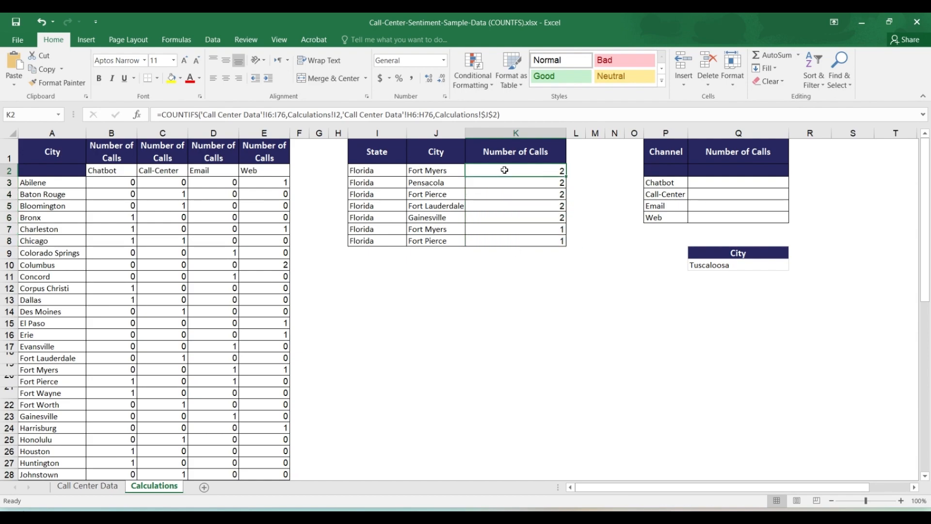
left_click(498, 115)
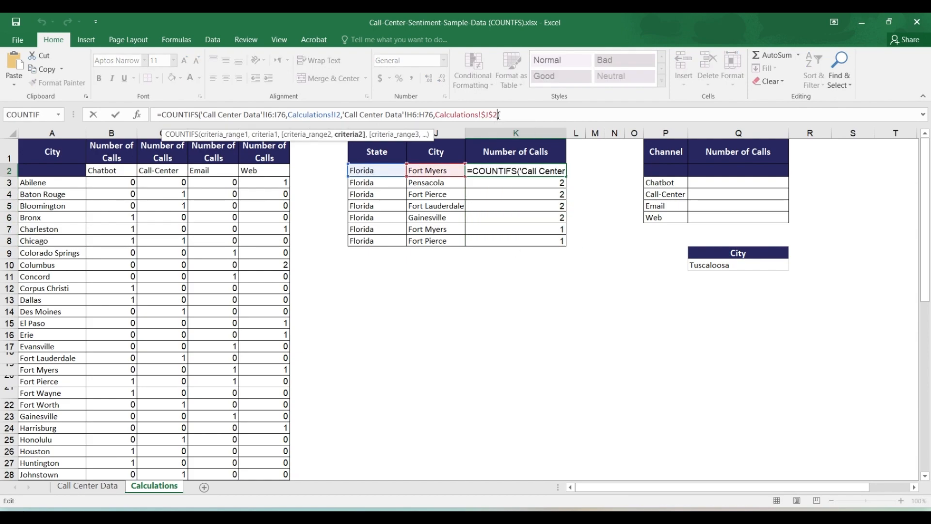
key("F4")
key("F4")
key("F4")
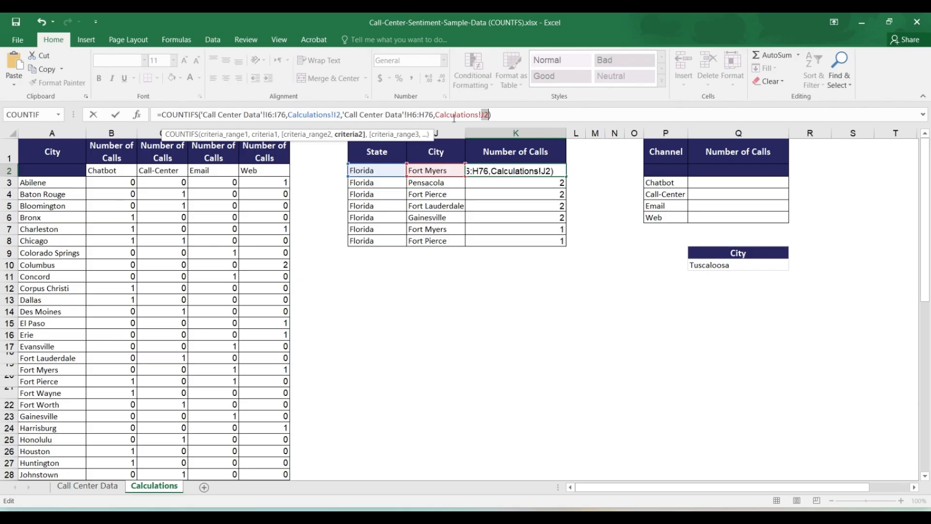
Lock both criteria ranges in the K2 formula as absolute references, $H$6:$H$76 for City and $I$6:$I$76 for State
double_click(432, 114)
key("F4")
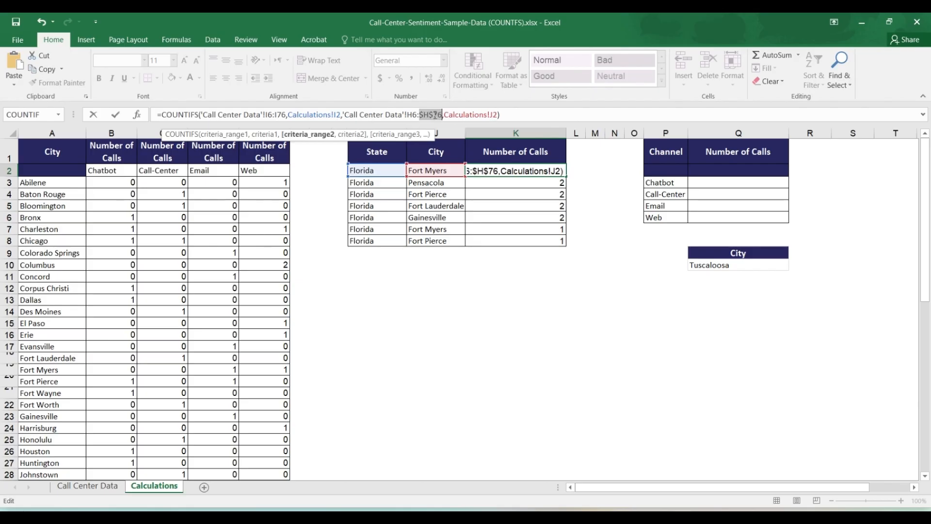
double_click(413, 114)
key("F4")
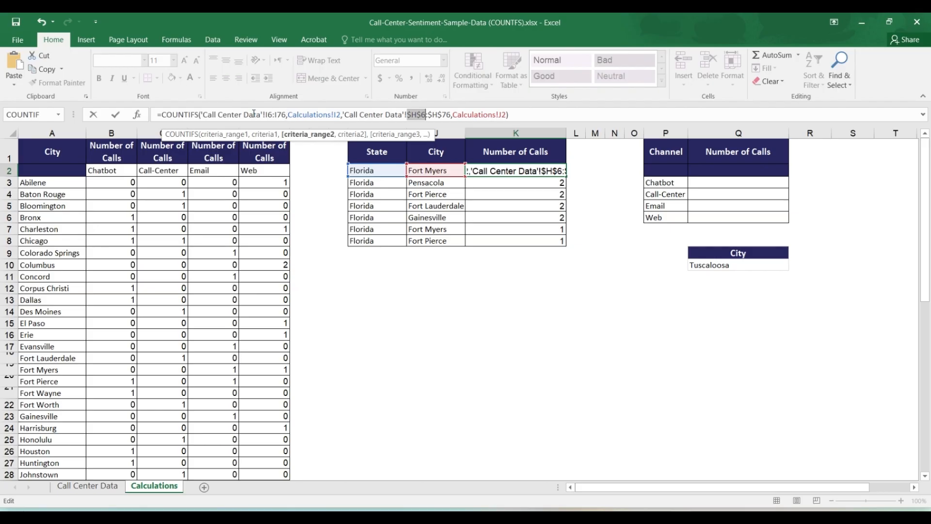
left_click(203, 115)
left_click_drag(202, 114, 287, 114)
key("F4")
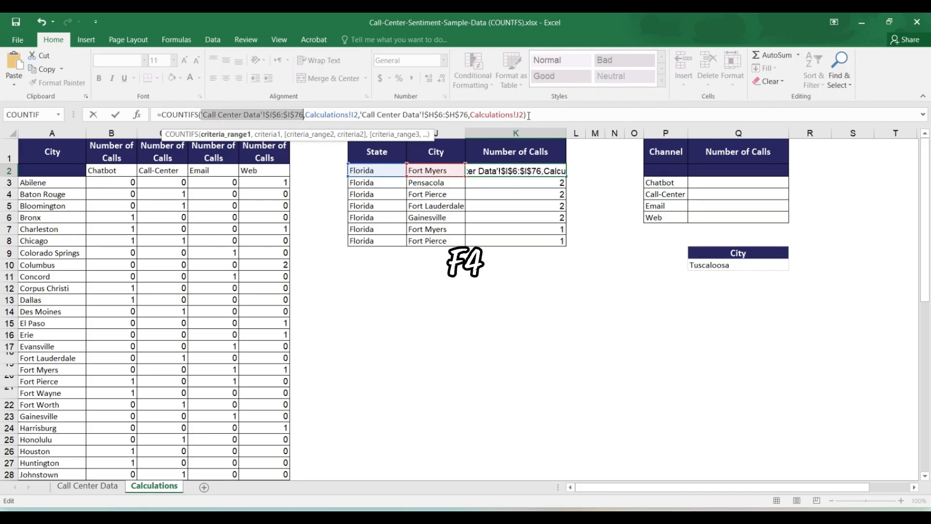
Commit the K2 formula with its locked ranges and fill it down through K8
left_click(555, 113)
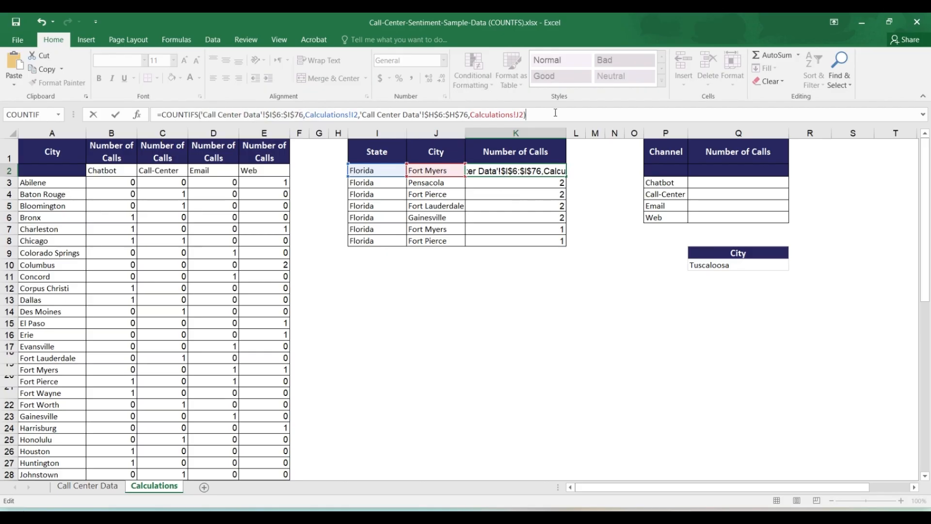
key("Return")
left_click_drag(523, 171, 531, 241)
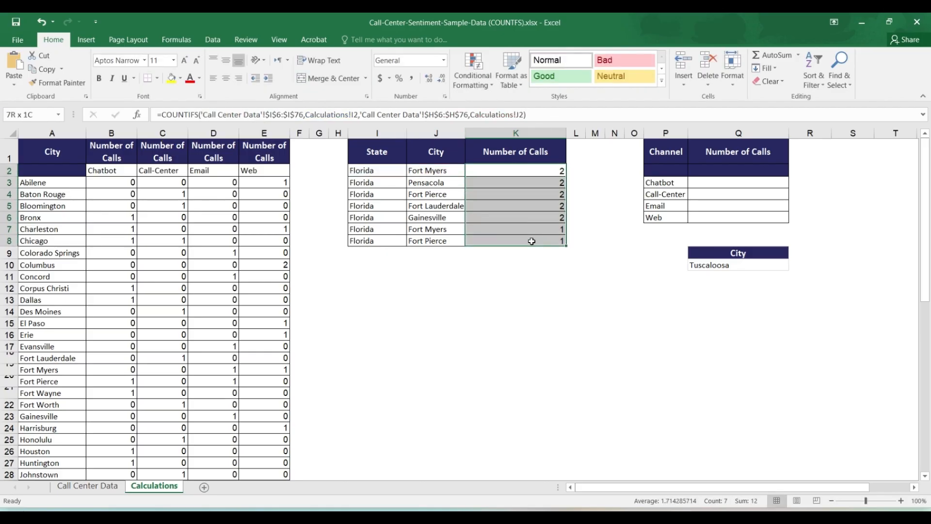
key("ctrl+d")
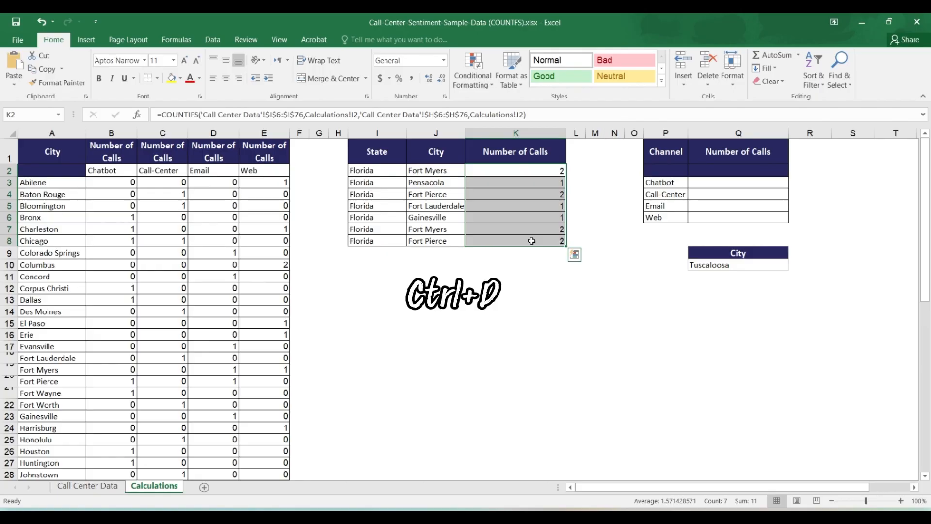
Check the filled formulas in the state and city table to see how the ranges and criteria references behave by row
left_click(521, 176)
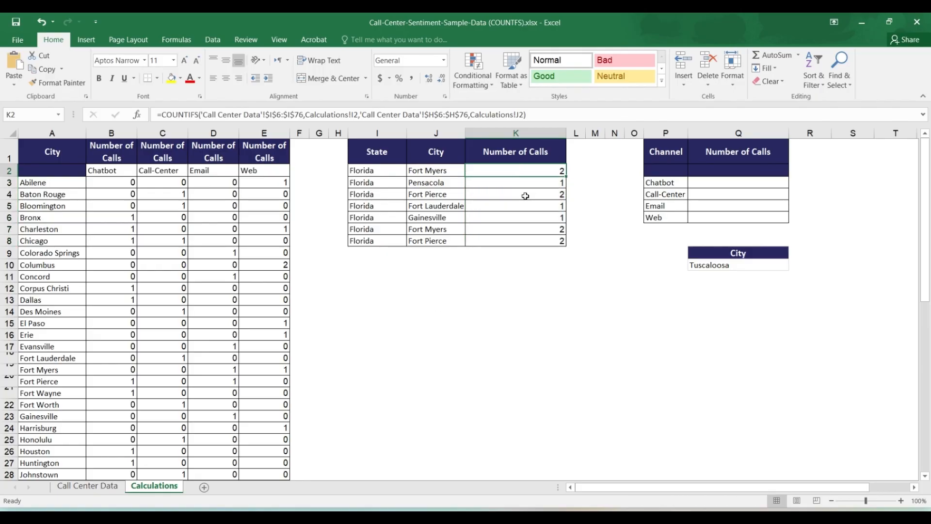
key("Down")
key("Down")
key("Down")
key("Down")
key("Down")
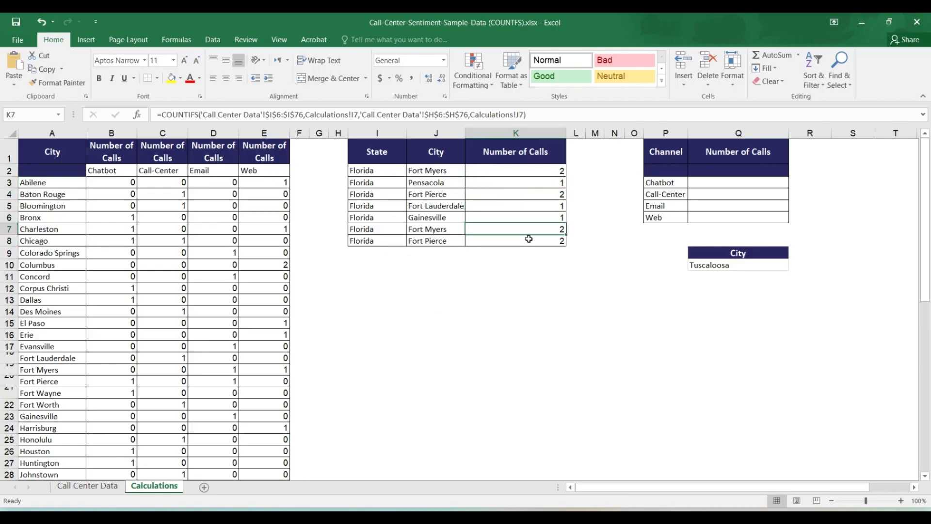
key("Up")
key("Up")
key("Up")
key("Up")
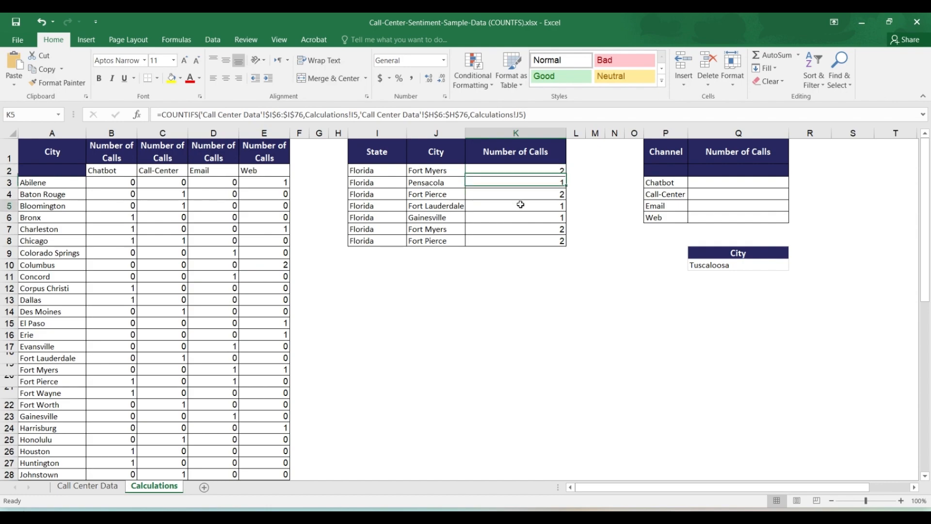
Start a COUNTIFS formula in Q3 with the Channel column J:J of Call Center Data as first range and P3 as its criterion
left_click(730, 184)
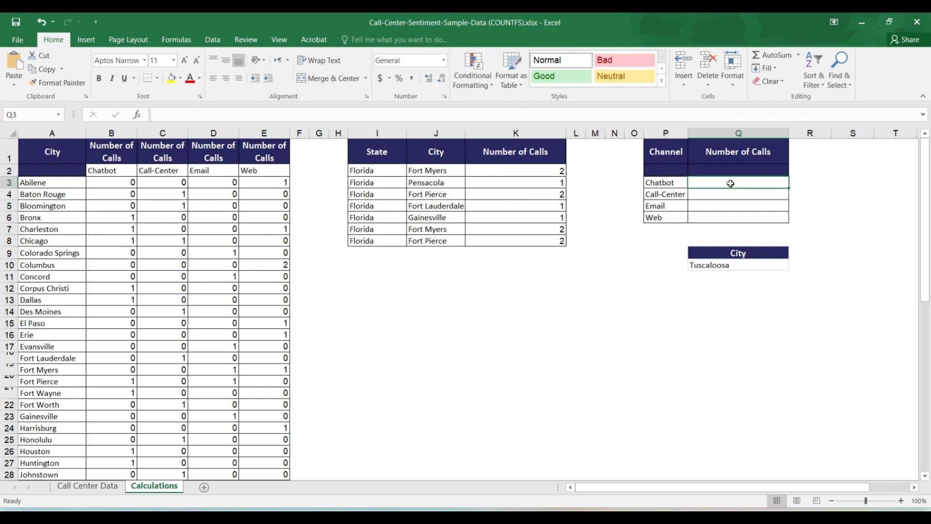
type("=coun")
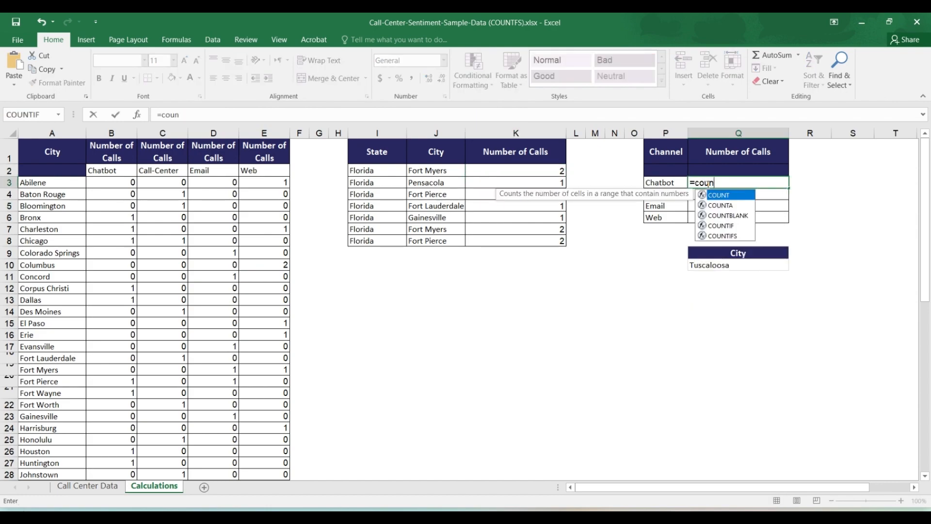
type("tif")
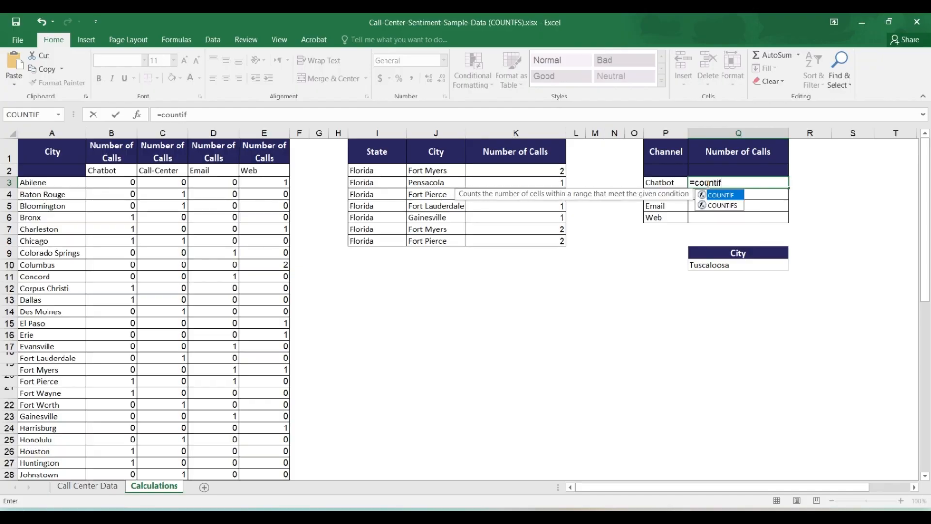
type("s")
key("Tab")
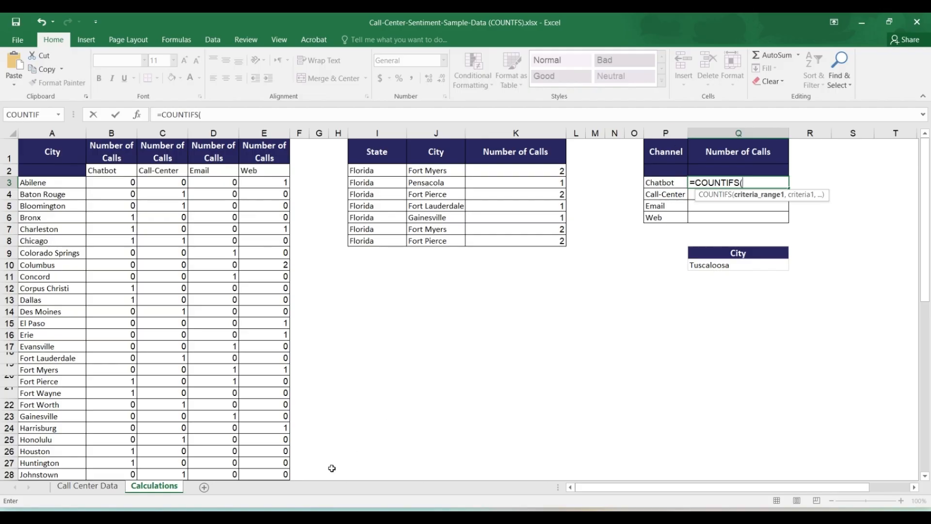
left_click(104, 487)
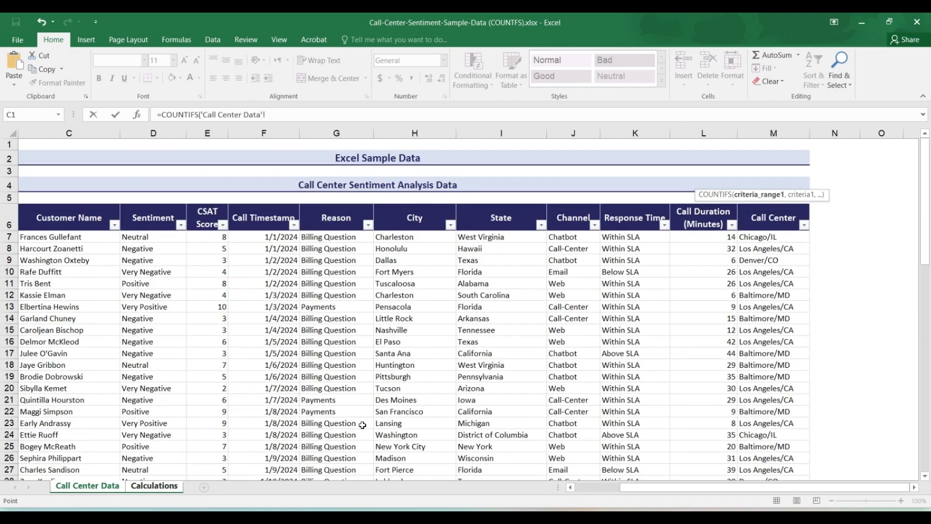
left_click(570, 133)
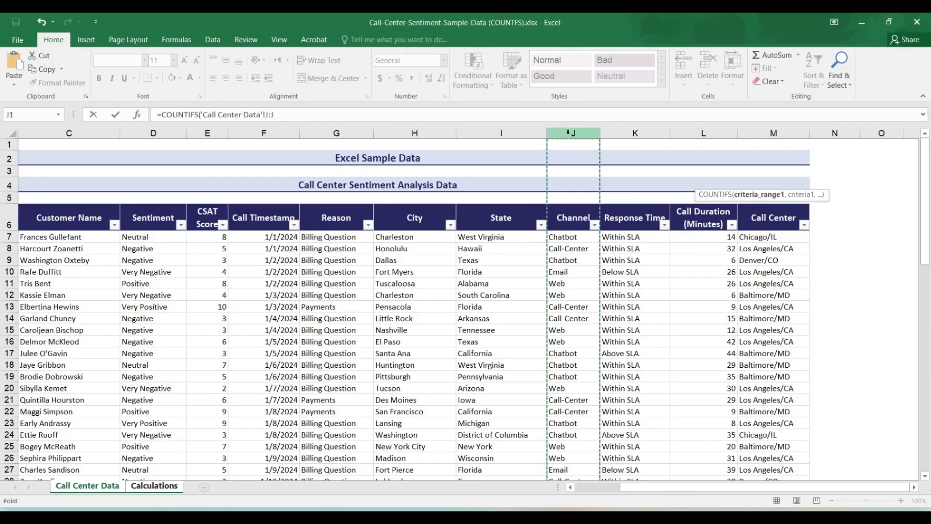
type(",")
left_click(168, 489)
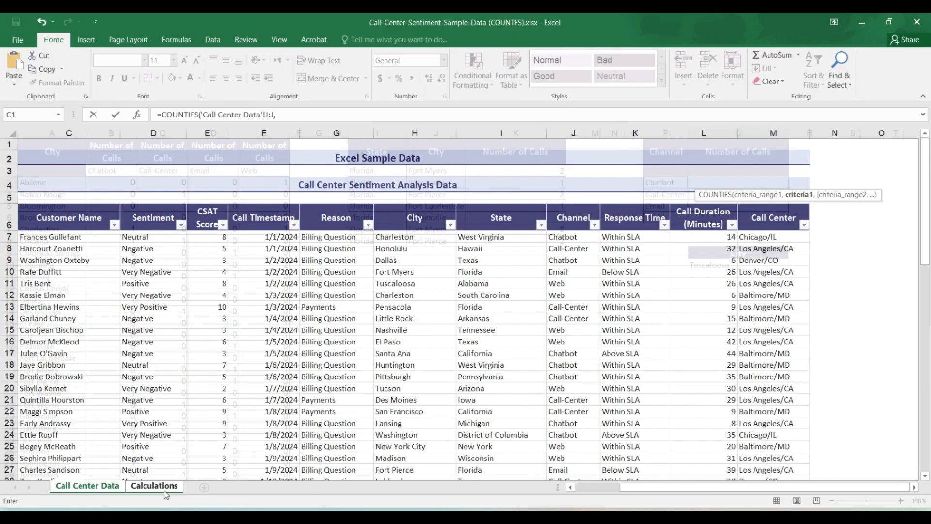
left_click(653, 187)
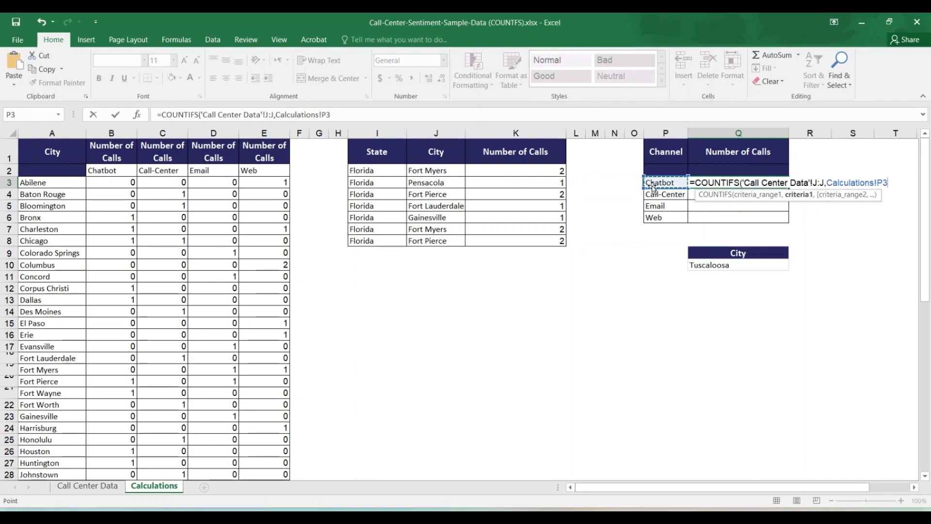
type(",")
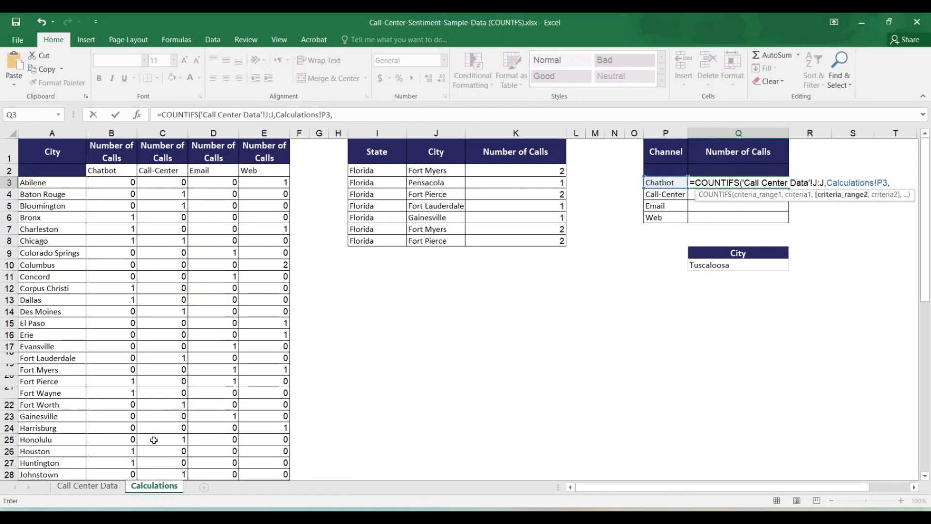
Complete the Q3 formula with the City column H:H of Call Center Data as second range and the absolute criterion $Q$10
left_click(87, 485)
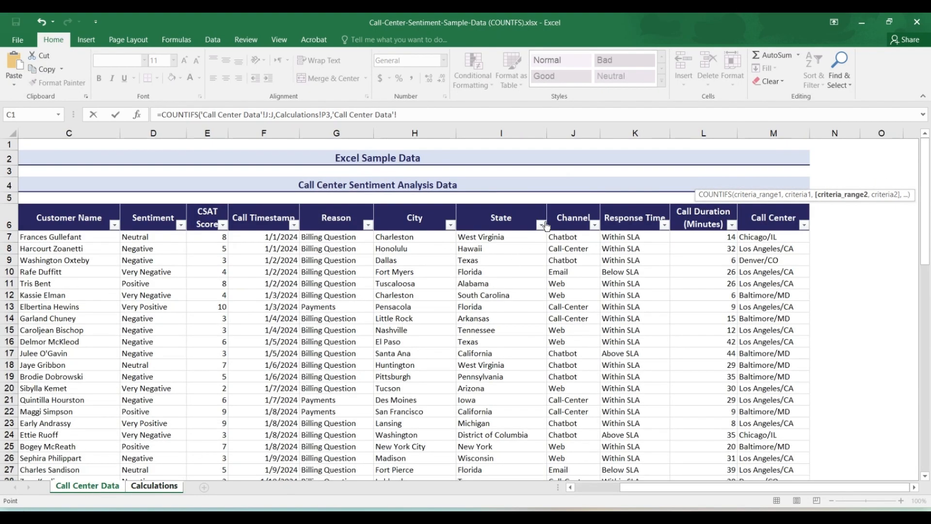
left_click(420, 133)
type(",")
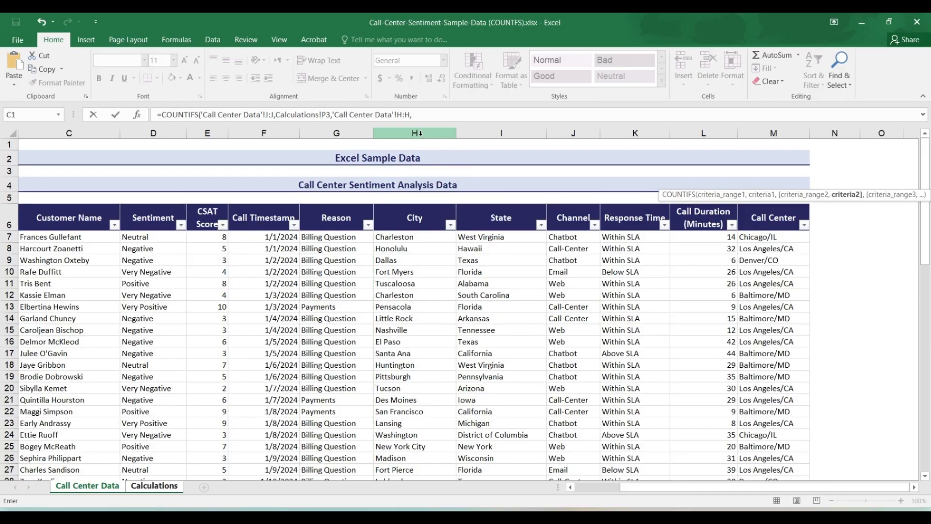
left_click(159, 487)
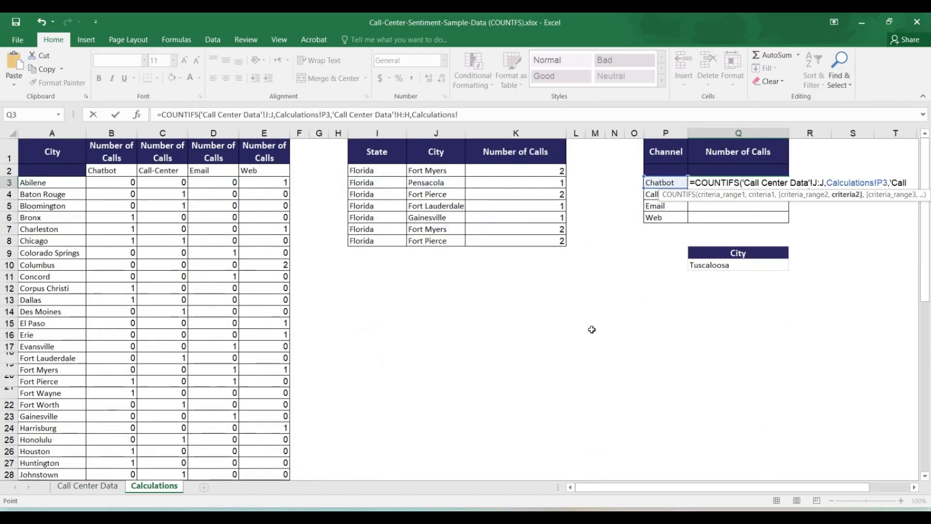
left_click(726, 265)
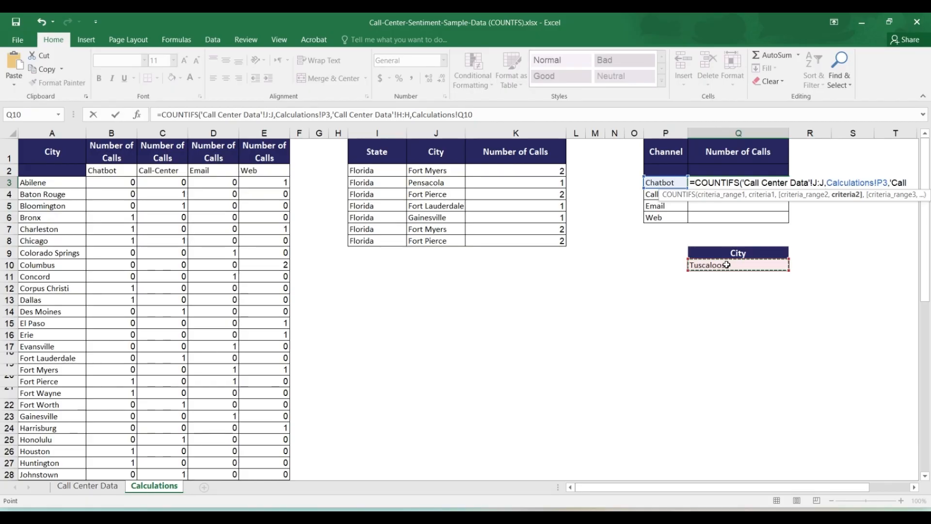
key("F4")
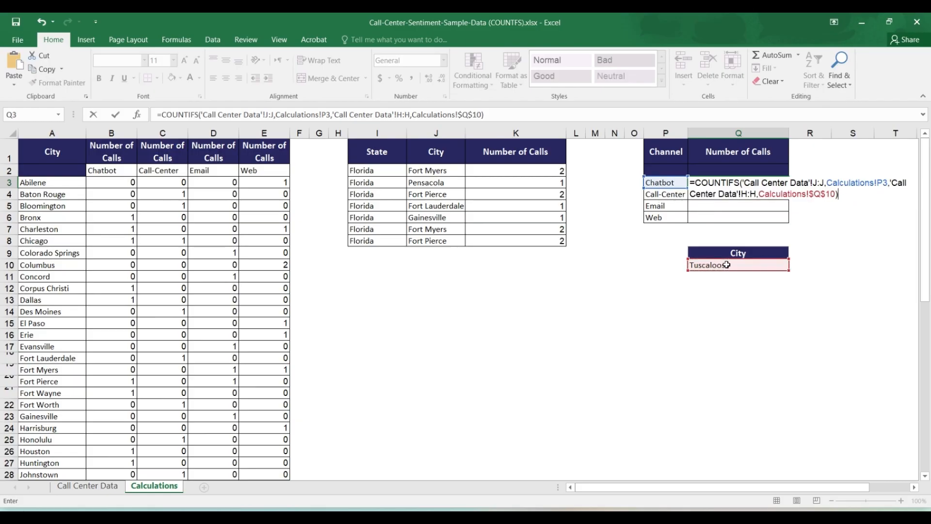
key("Return")
key("Down")
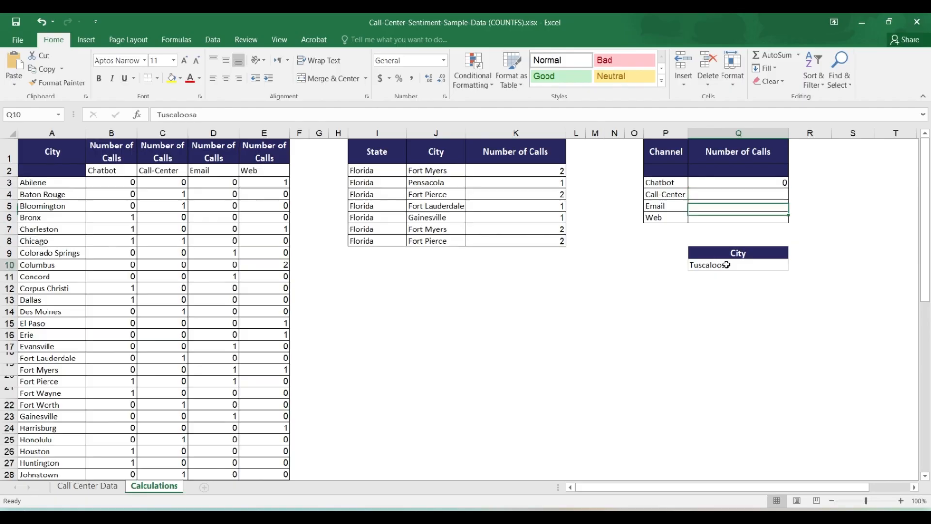
Choose Santa Ana as the city in Q10 and fill the Q3 formula down through Q6
left_click(726, 264)
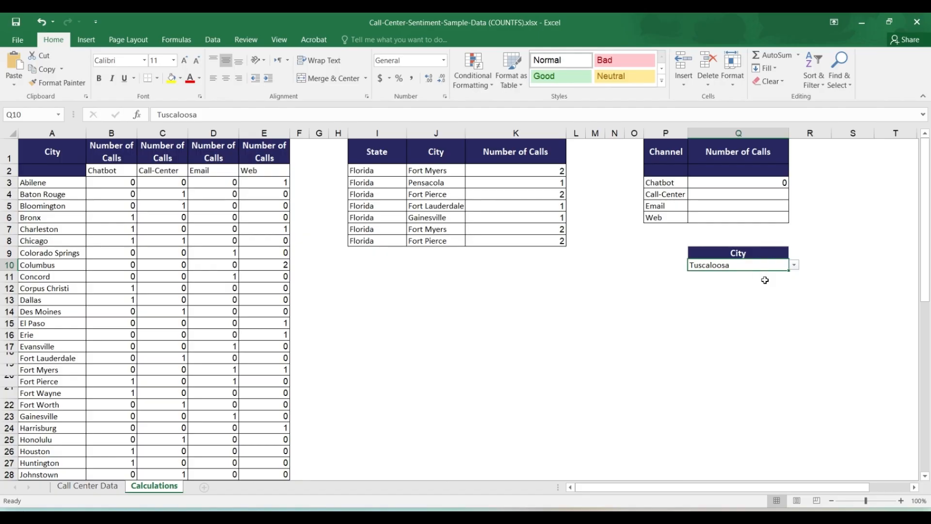
left_click(793, 265)
left_click(784, 283)
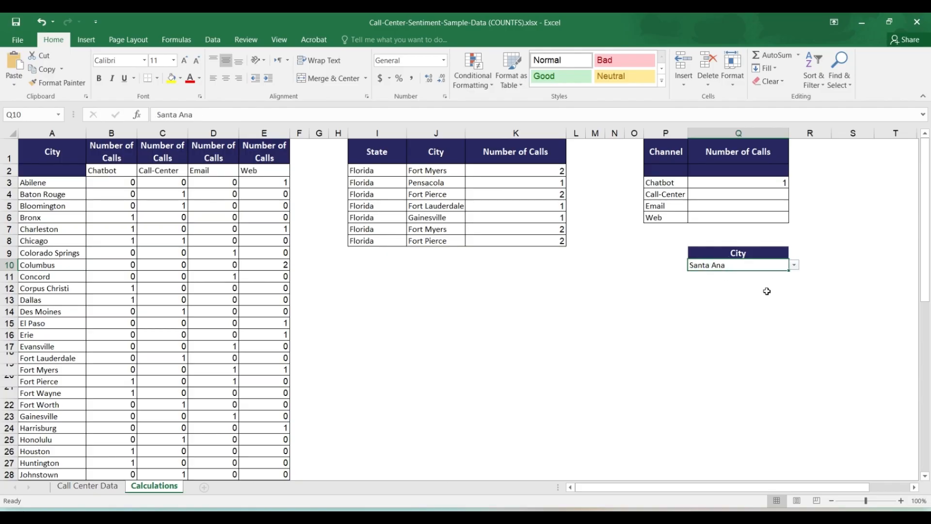
left_click_drag(775, 184, 772, 218)
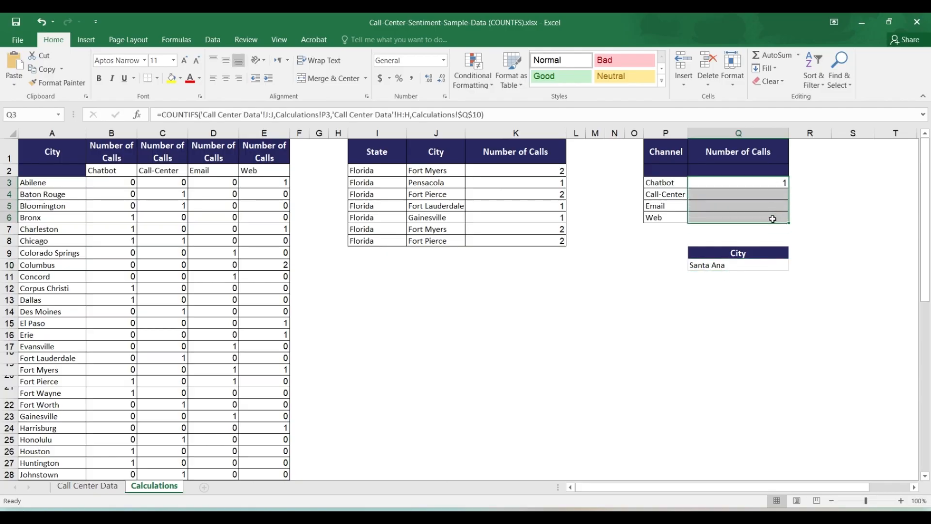
key("ctrl+d")
Test the channel counts by switching the city in Q10 to Shawnee Mission and Stockton
left_click(784, 268)
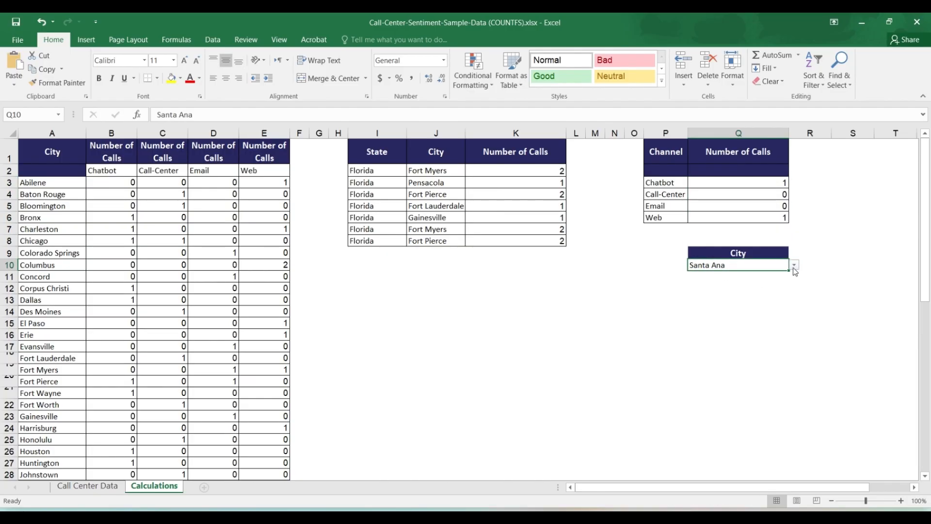
left_click(793, 269)
left_click(792, 272)
left_click(794, 266)
left_click(756, 292)
left_click(794, 266)
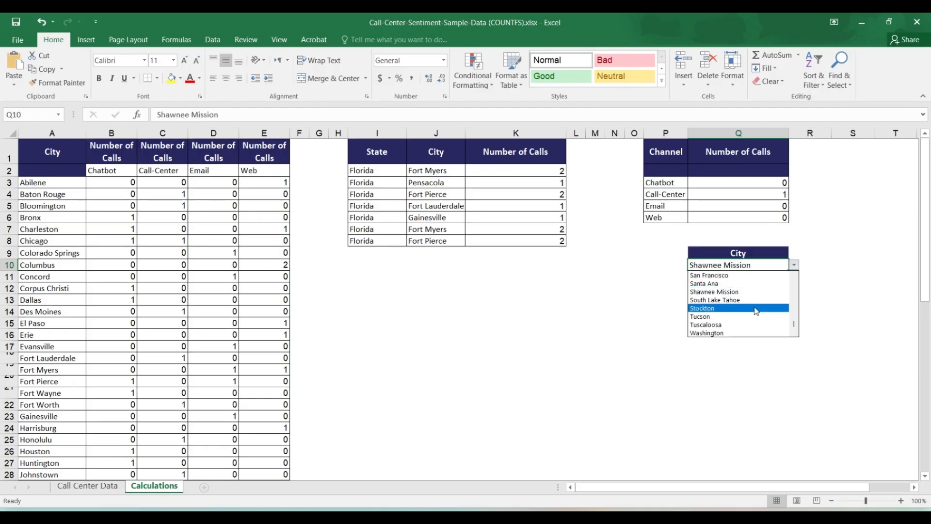
left_click(756, 308)
left_click(793, 266)
left_click(754, 309)
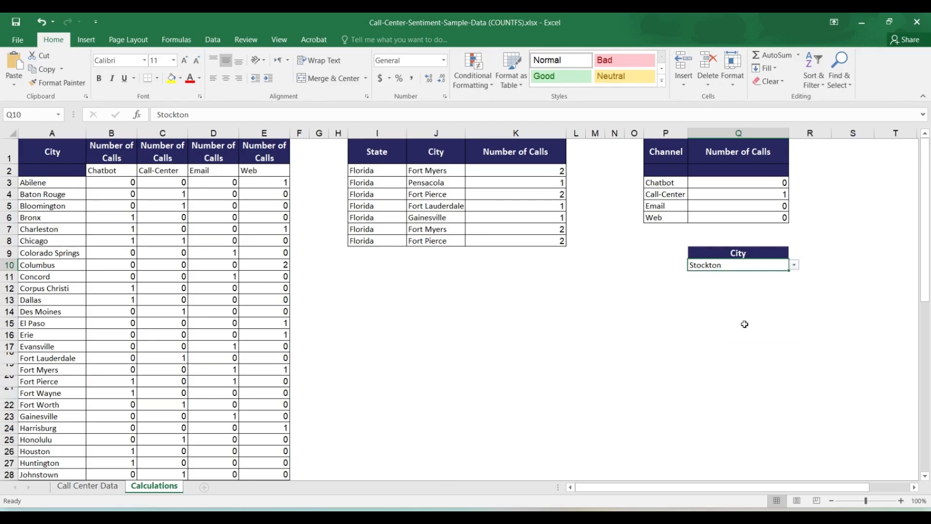
Change the city in Q10 to Chicago to test the channel counts
left_click(794, 266)
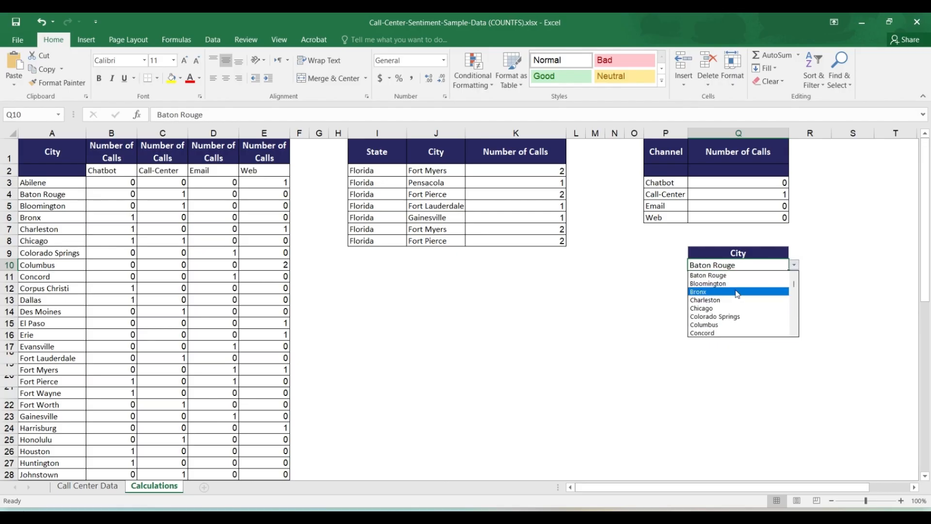
left_click(738, 294)
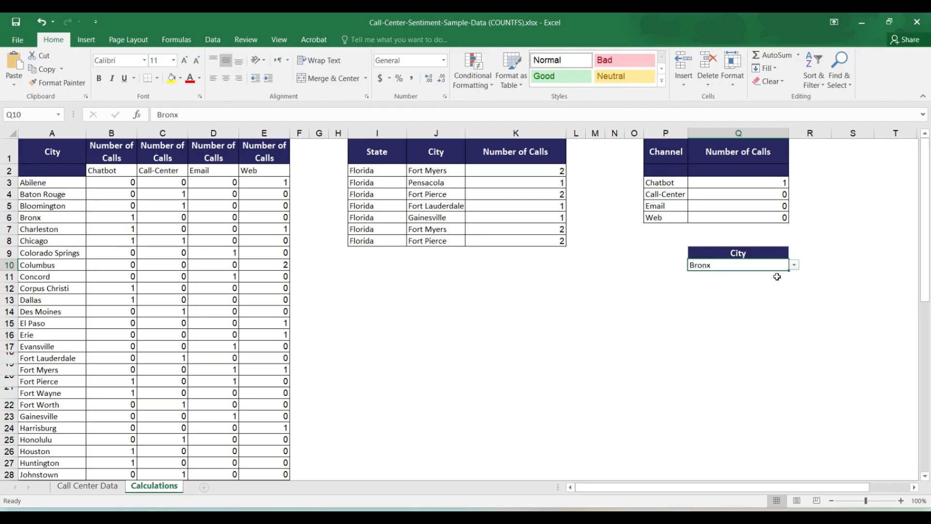
left_click(794, 264)
left_click(764, 293)
Set the city in Q10 to Corpus Christi and deselect the cell
left_click(793, 267)
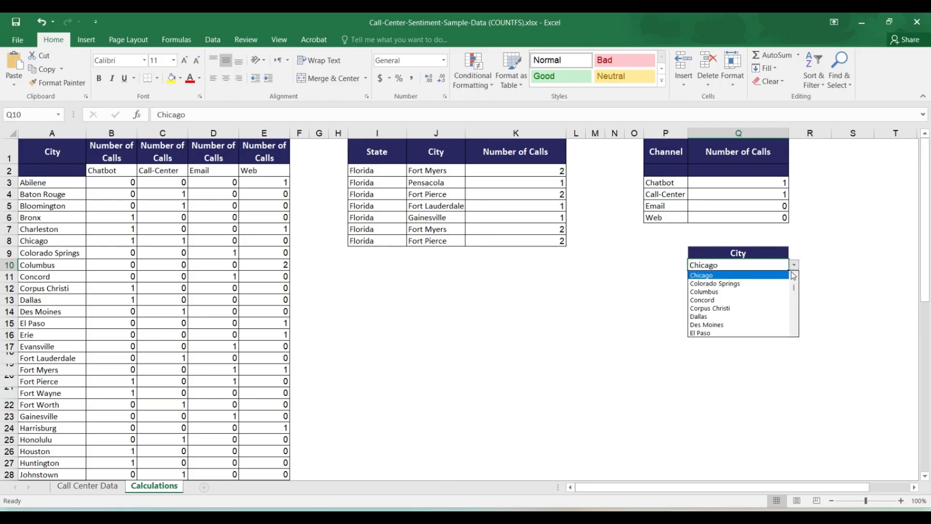
left_click(743, 308)
left_click(799, 275)
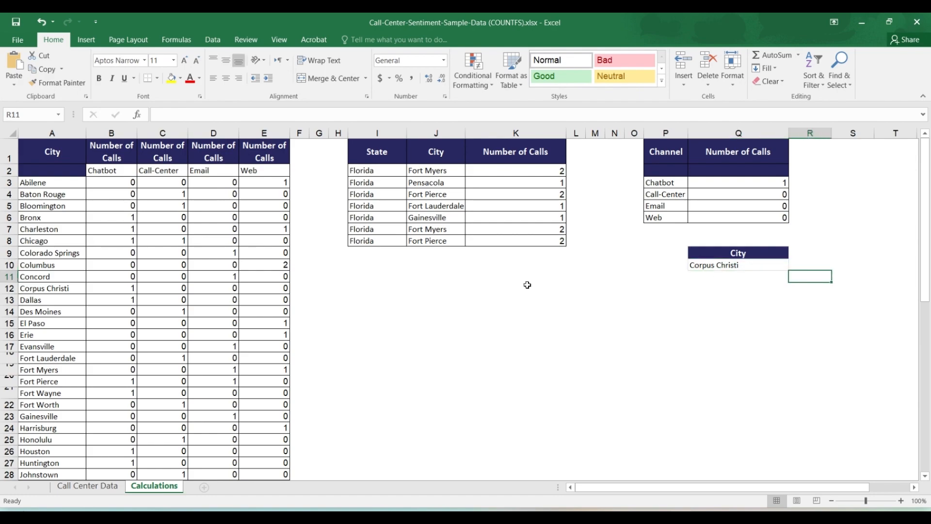
left_click(475, 290)
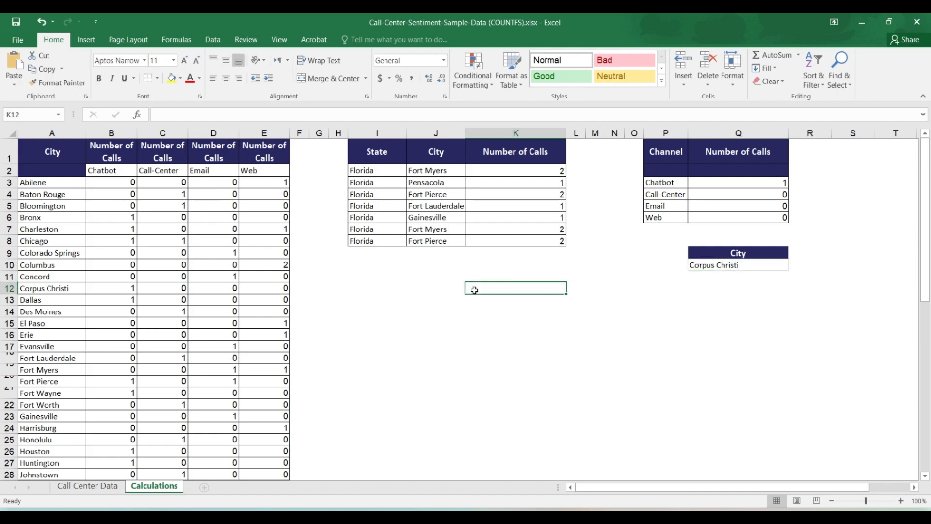